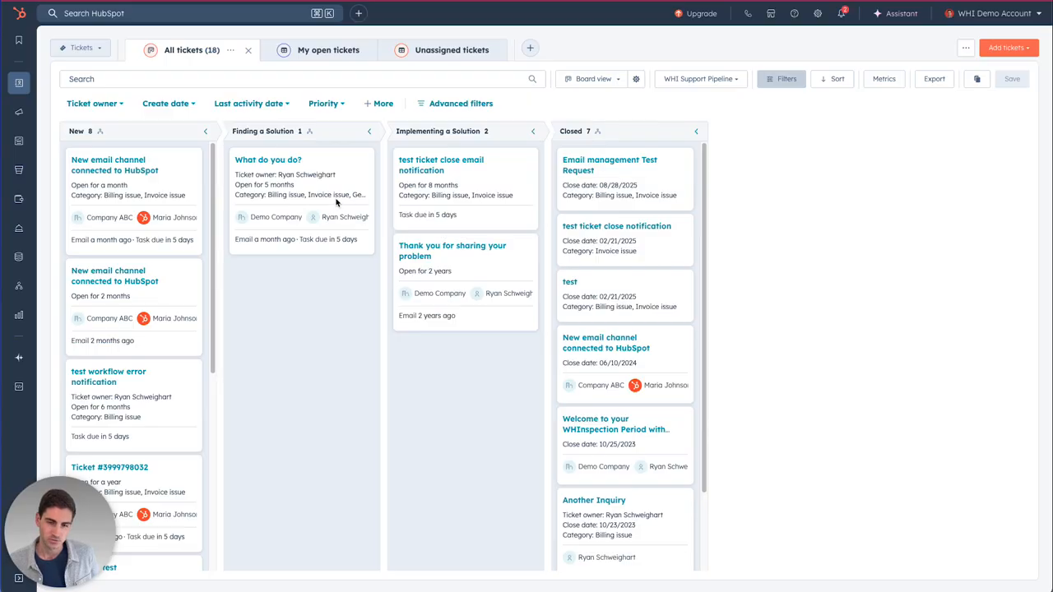
Filter the ticket board to tickets whose Category is Invoice issue
left_click(383, 104)
type("c")
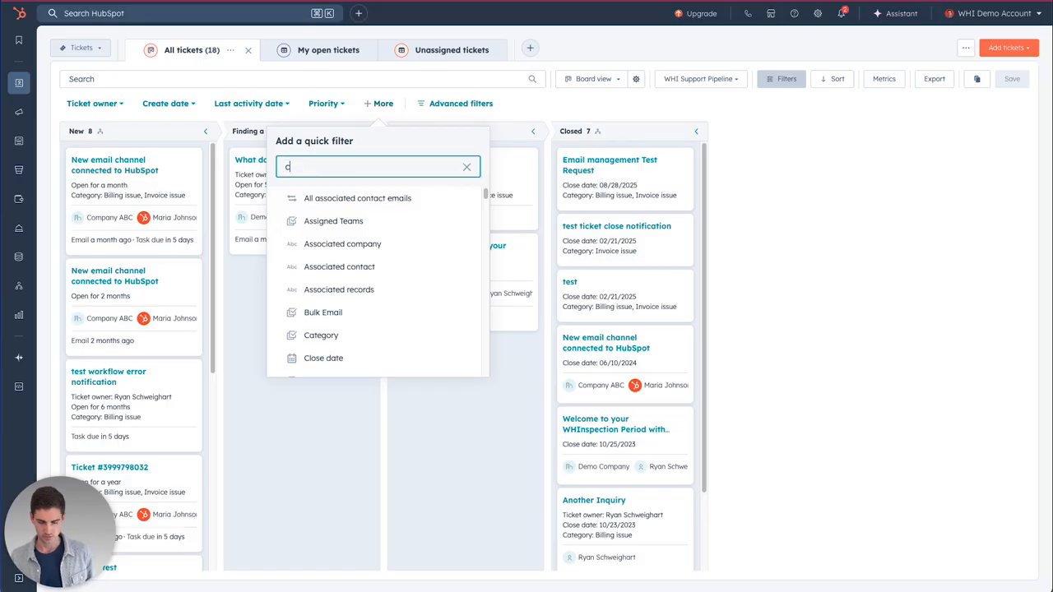
type("ate")
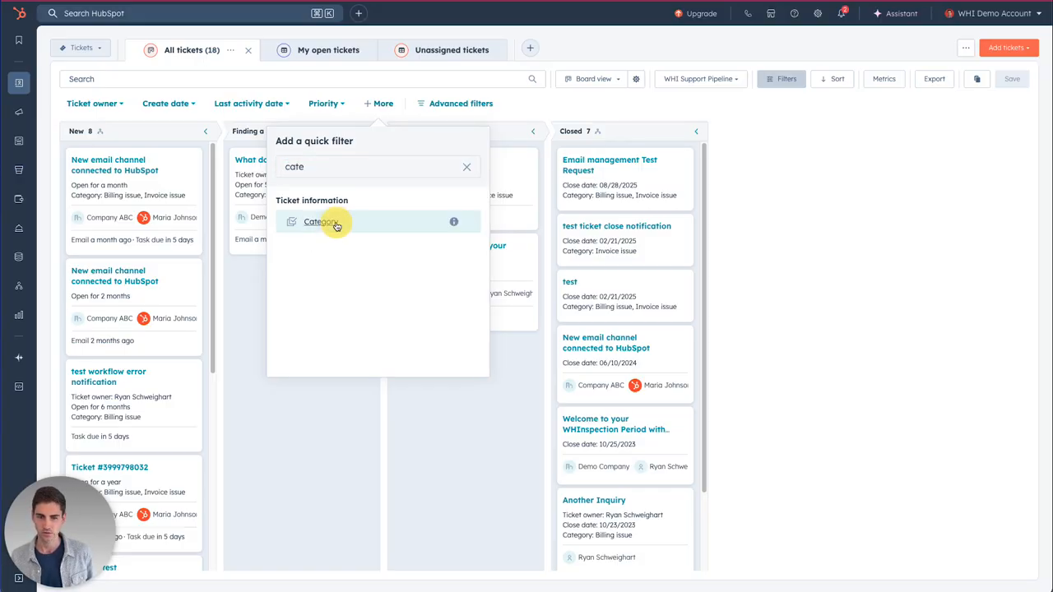
left_click(354, 218)
scroll(370, 205, "down", 1)
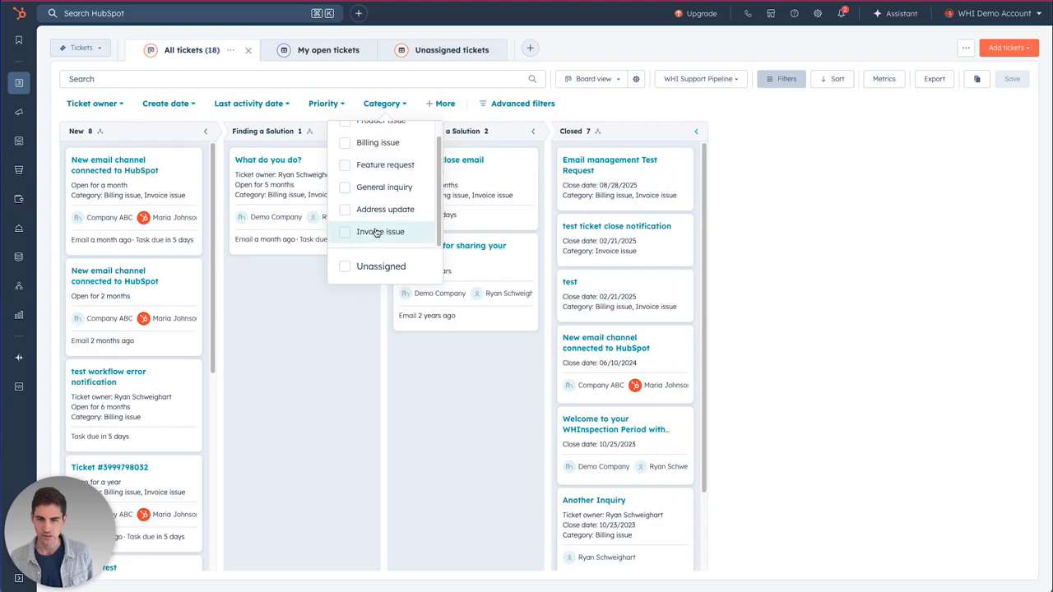
left_click(379, 232)
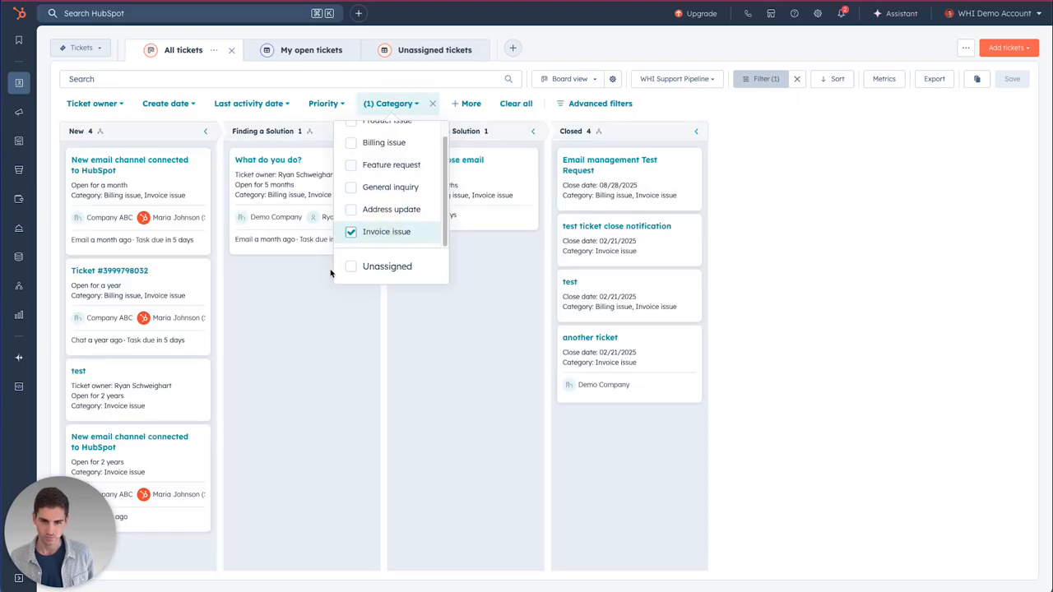
left_click(289, 79)
left_click(768, 116)
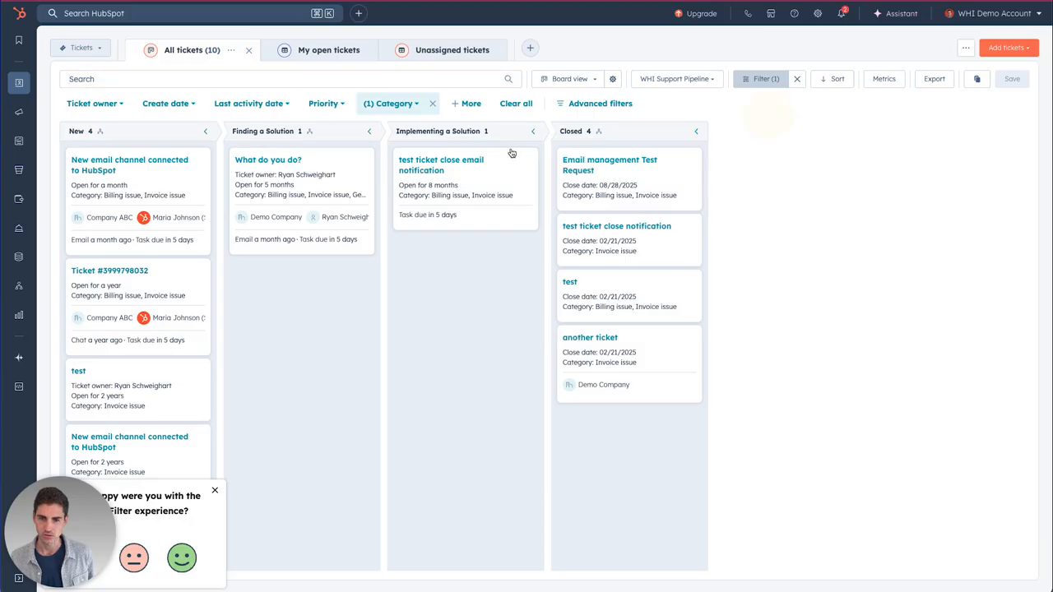
Select all 10 filtered tickets and start a bulk edit
left_click(529, 162)
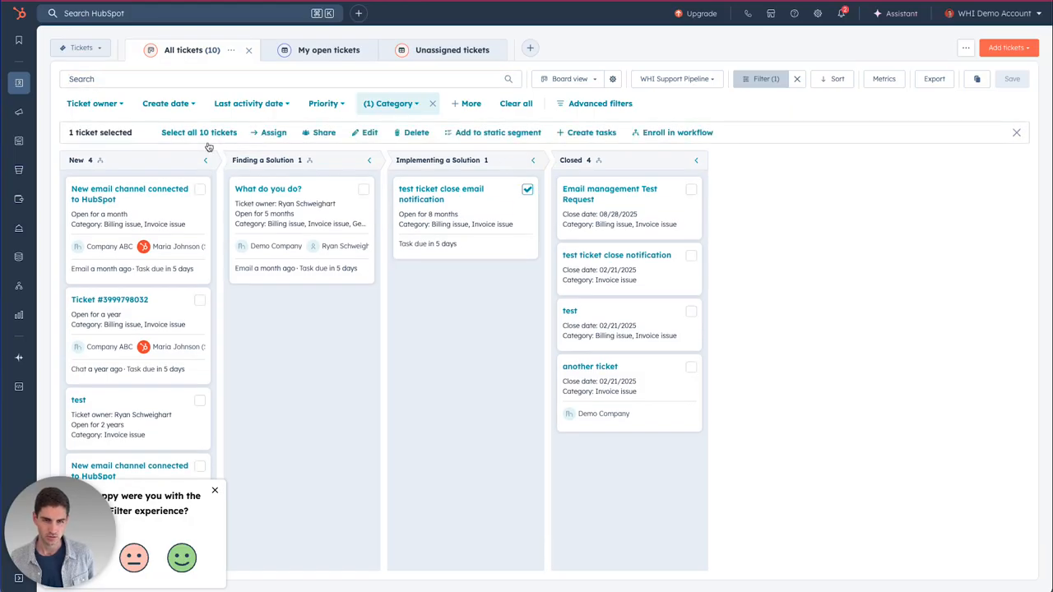
left_click(185, 133)
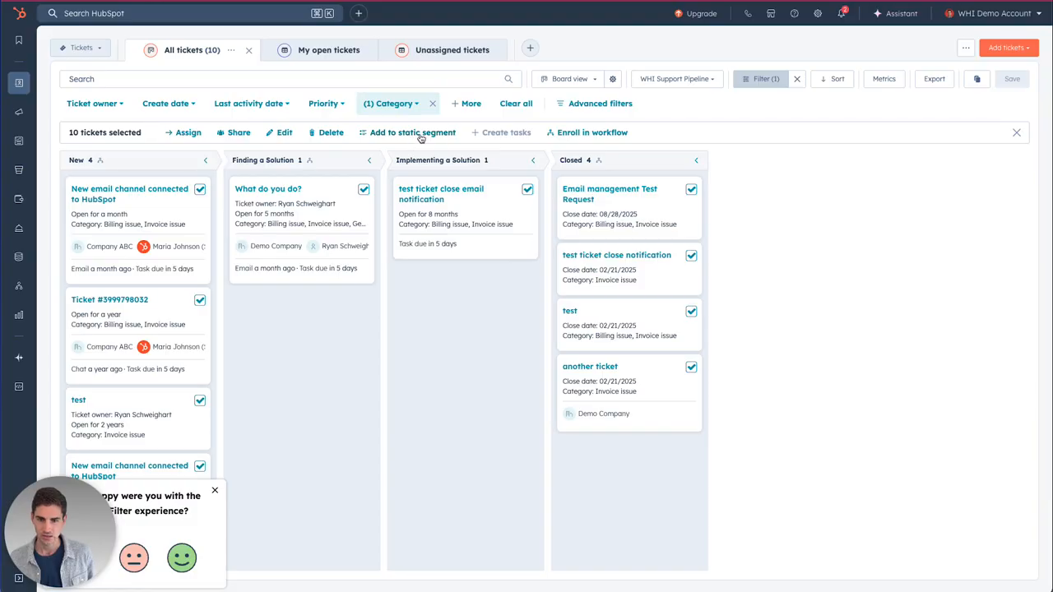
left_click(282, 137)
left_click(493, 120)
type("cate")
left_click(479, 207)
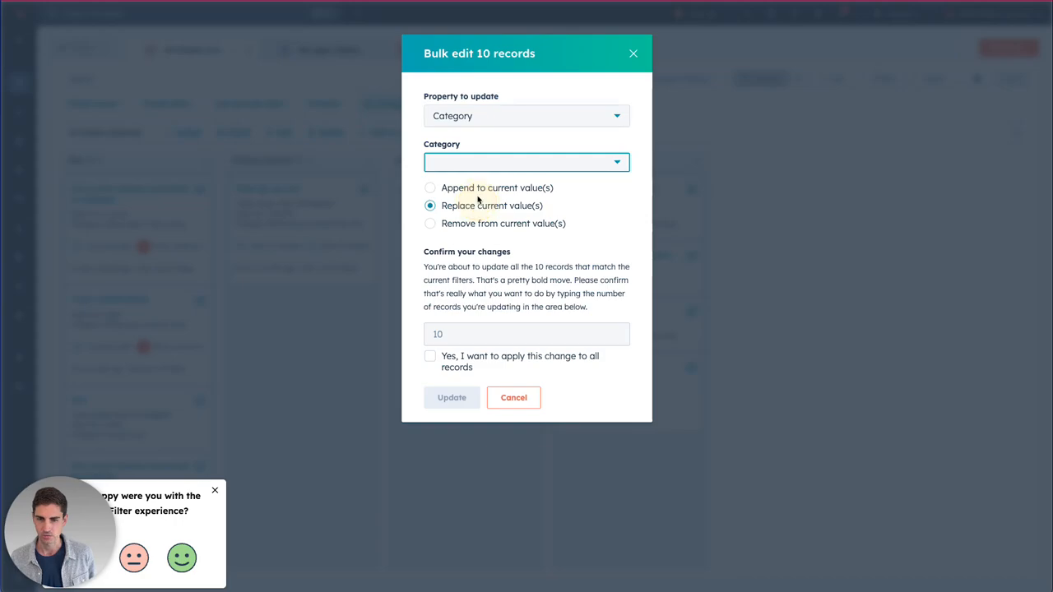
left_click(471, 164)
left_click(482, 211)
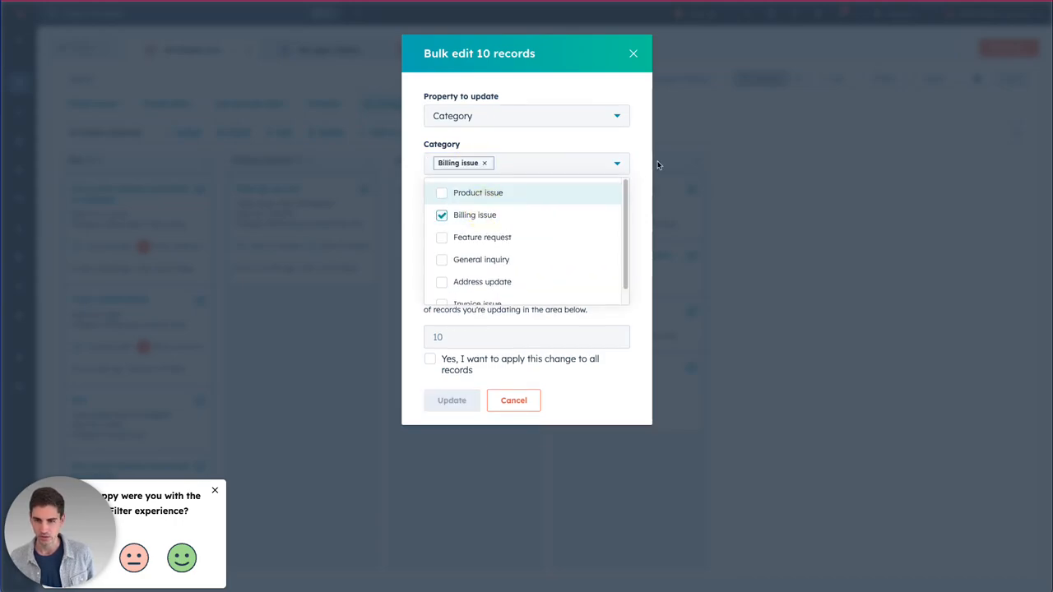
left_click(646, 170)
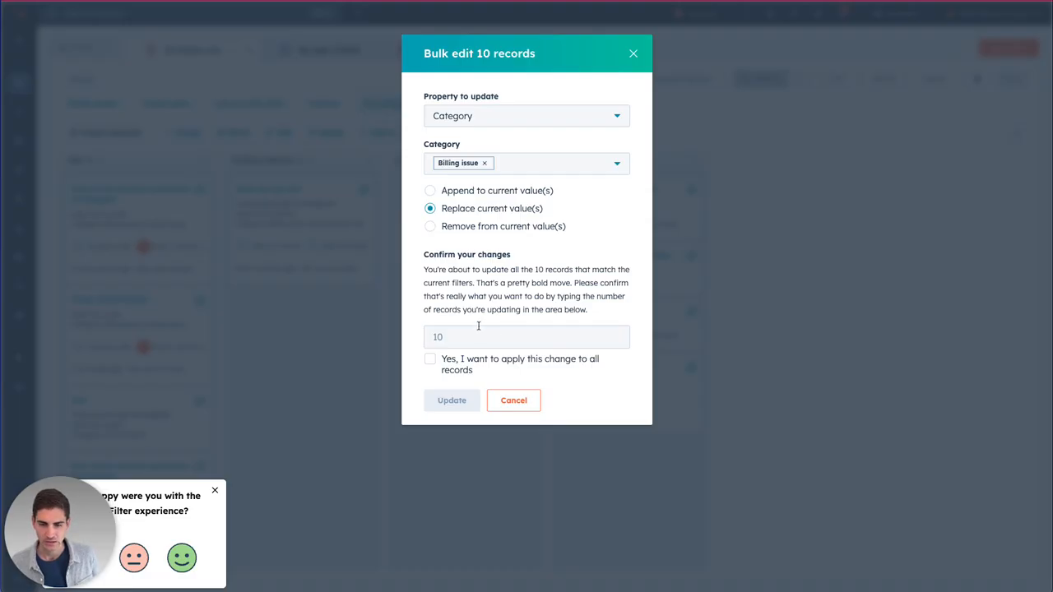
left_click(517, 411)
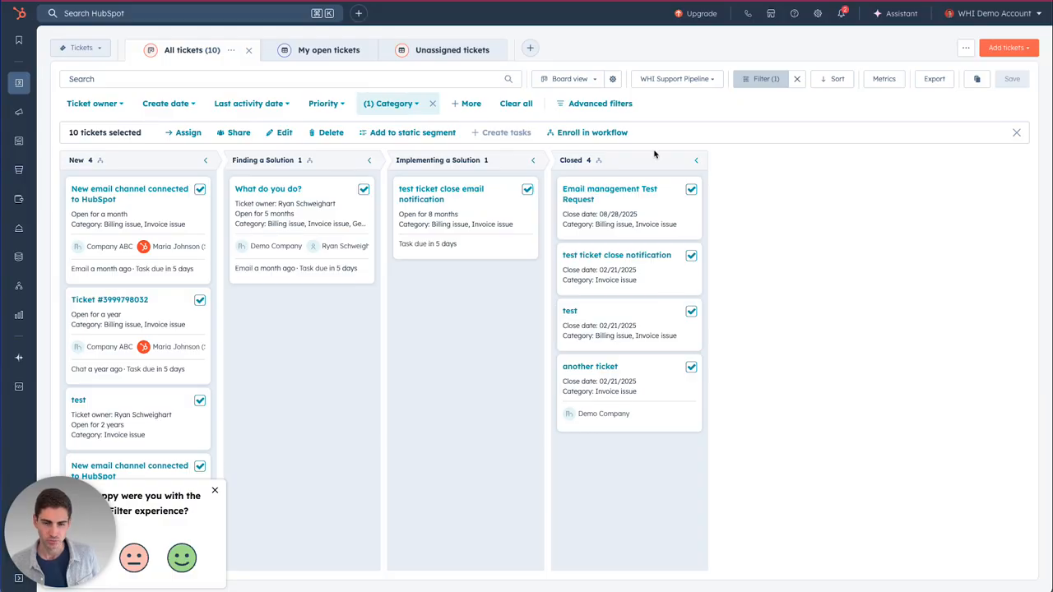
Remove the Category filter and scroll through all 18 tickets, including Closed ones still marked Invoice issue
mouse_move(678, 180)
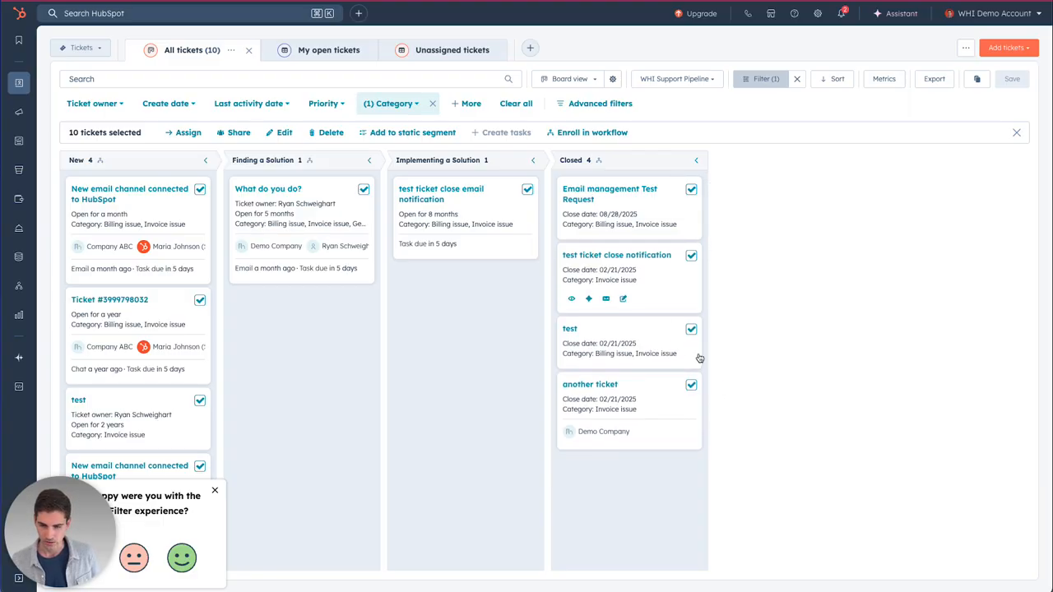
mouse_move(695, 214)
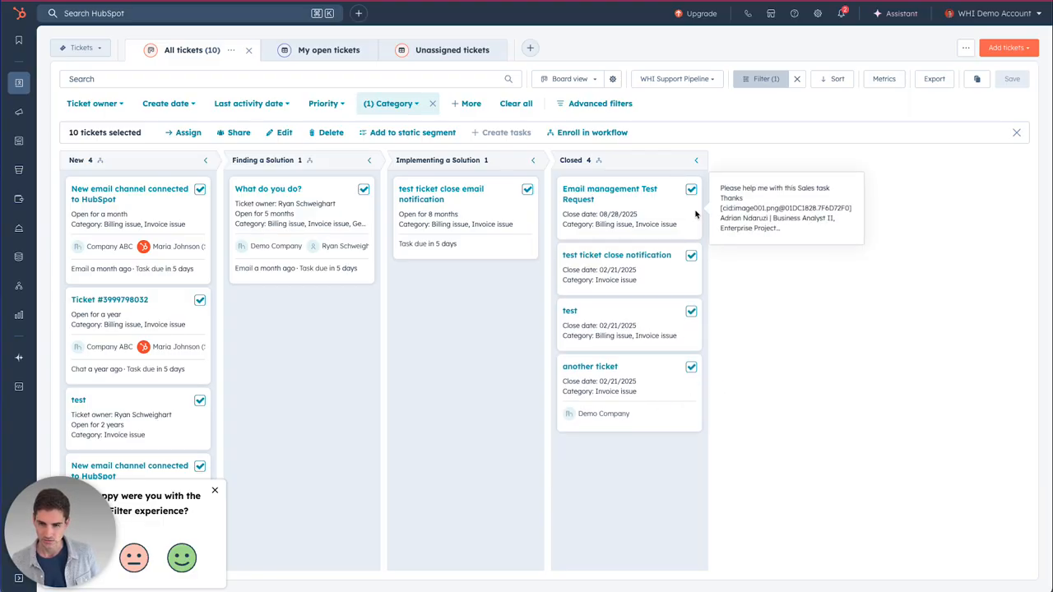
left_click(432, 103)
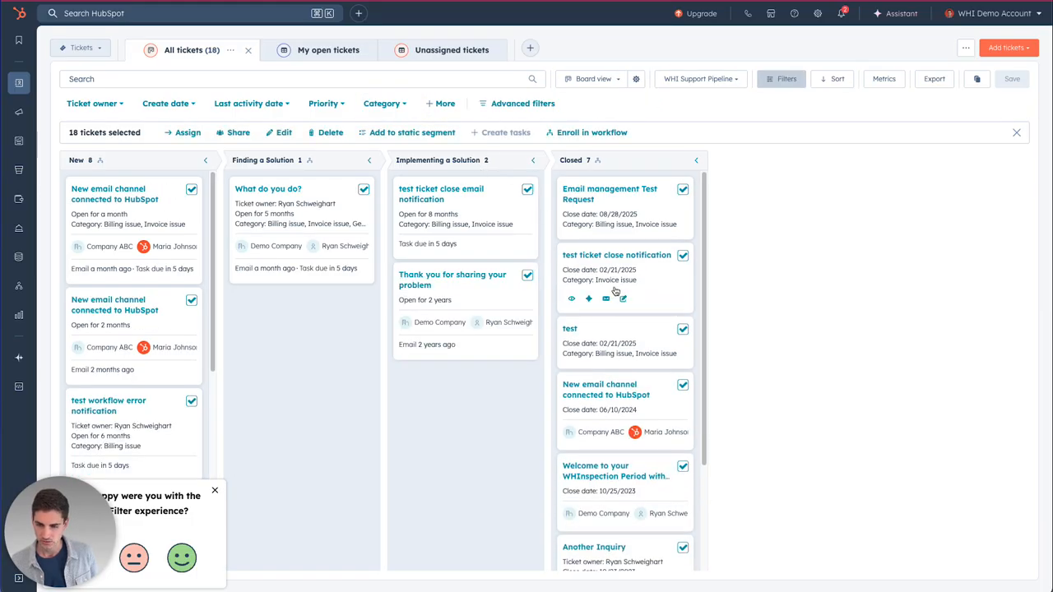
scroll(622, 294, "down", 1)
scroll(621, 294, "down", 3)
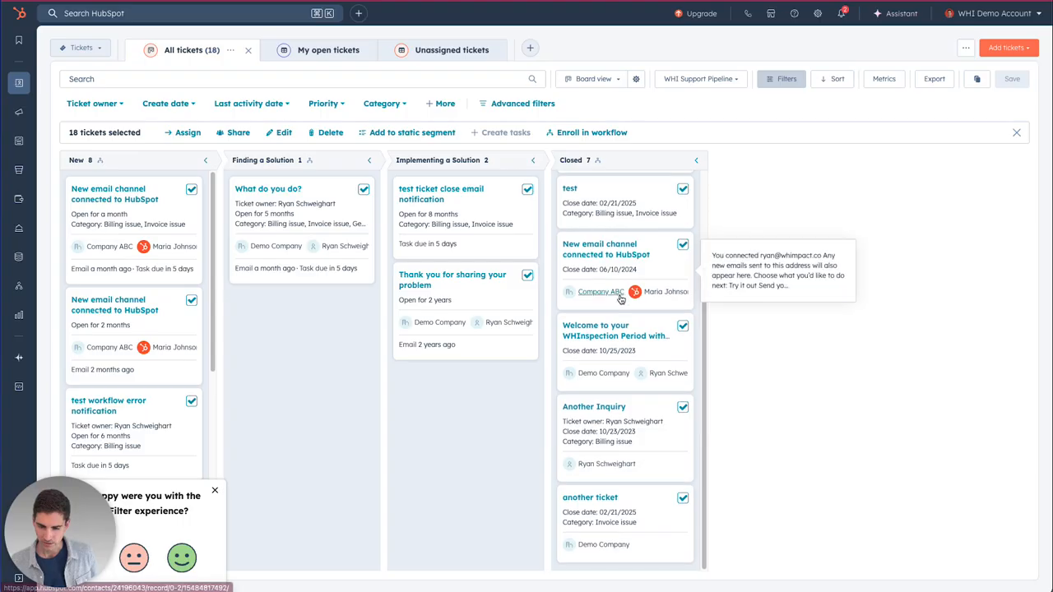
mouse_move(611, 273)
scroll(610, 273, "up", 4)
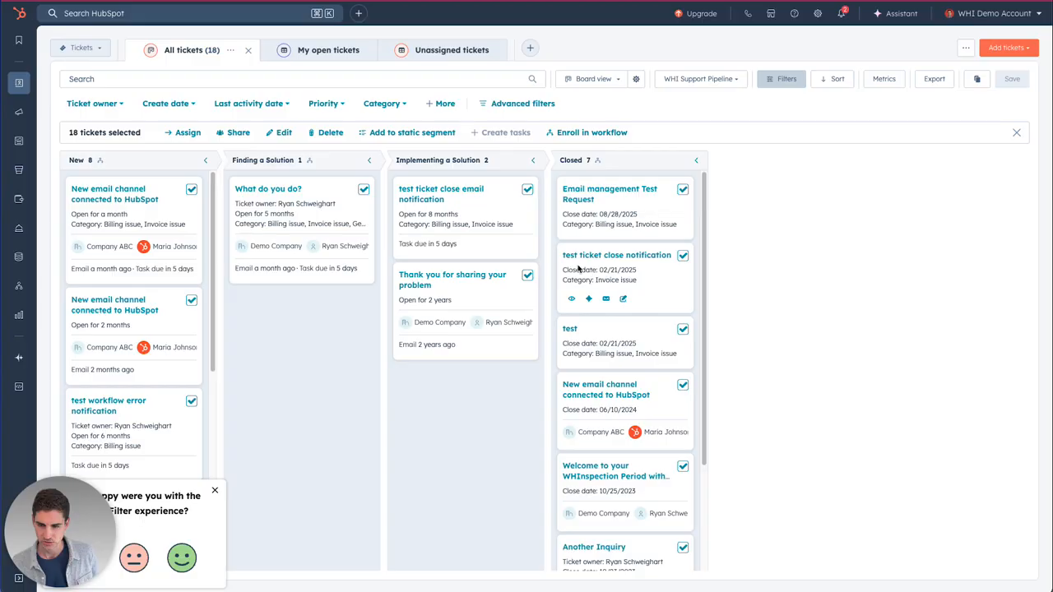
scroll(599, 271, "down", 4)
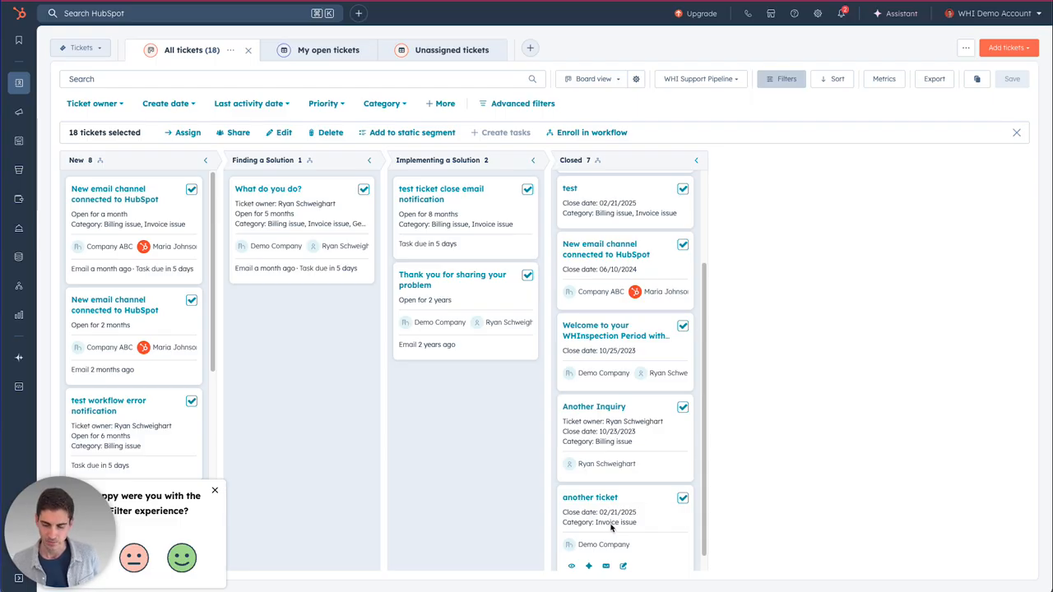
scroll(612, 524, "up", 3)
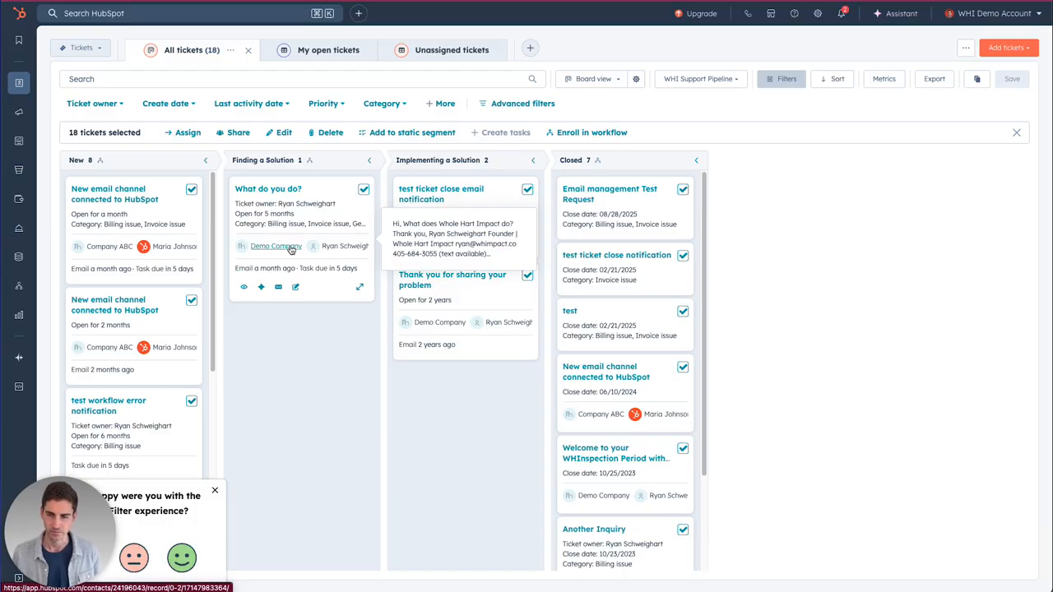
Find the Category property among the ticket properties in settings and open it for editing
left_click(819, 14)
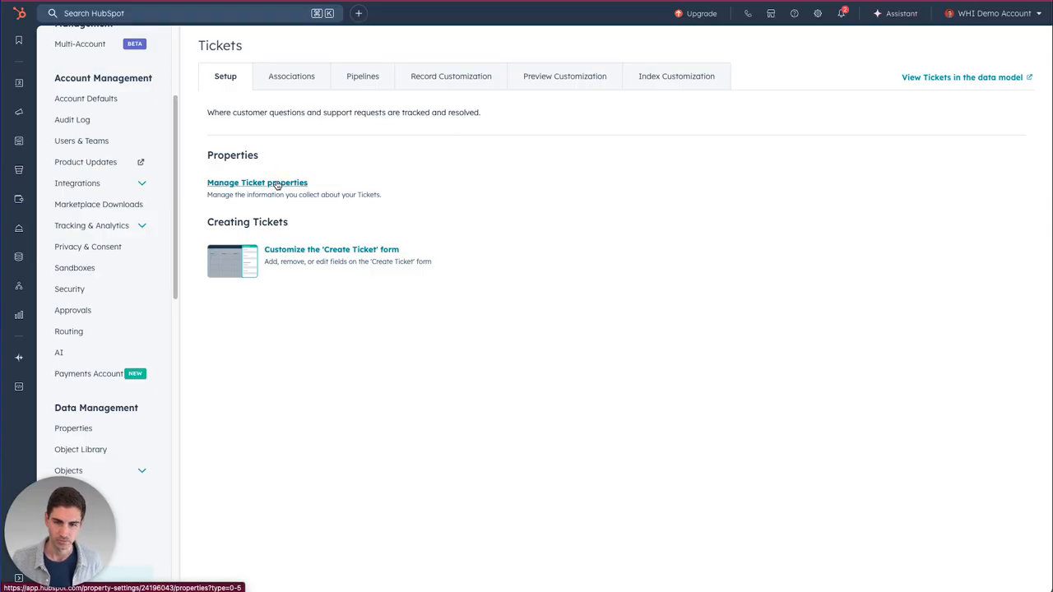
left_click(298, 201)
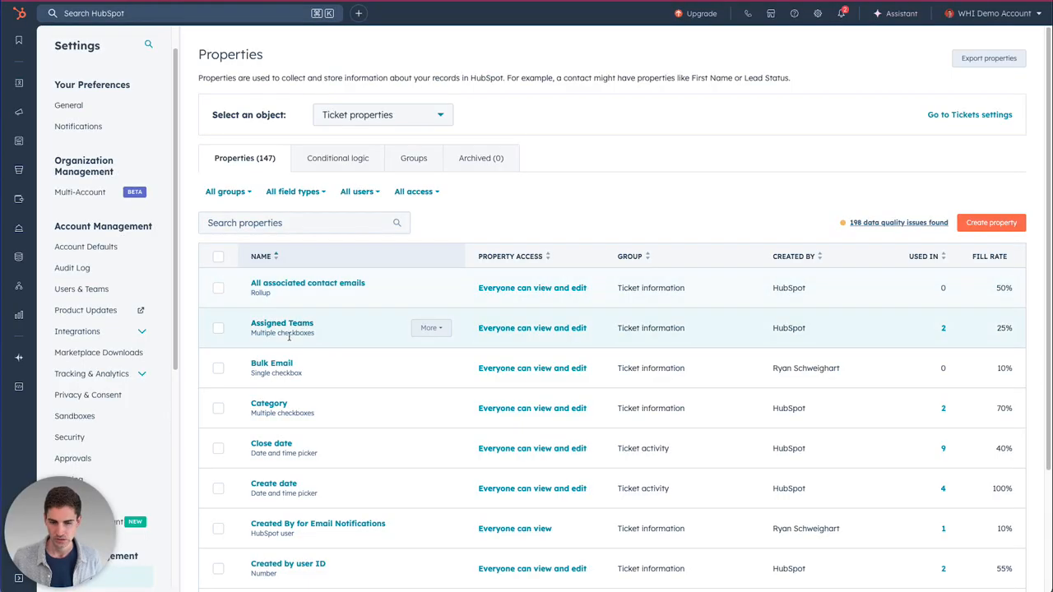
left_click(276, 224)
type("cate")
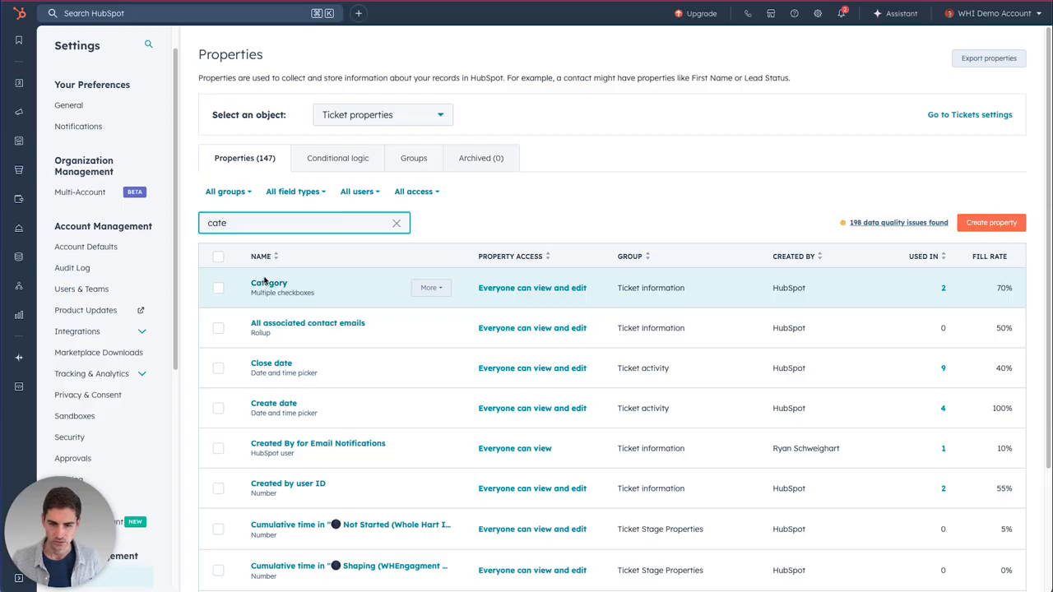
left_click(265, 283)
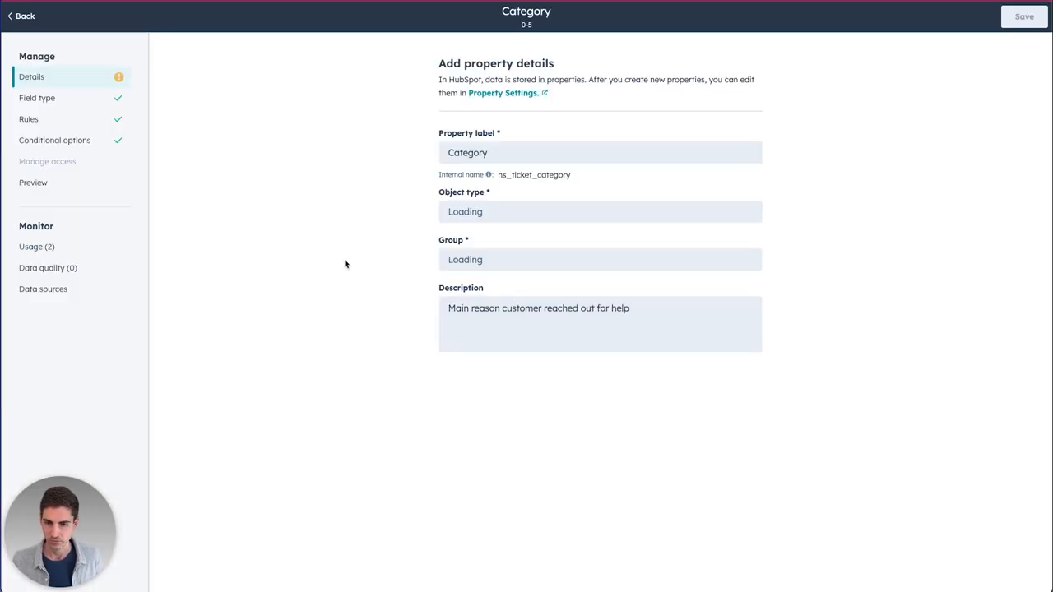
Tick the Billing issue, Invoice issue and Address update Category options and start a merge
left_click(46, 105)
scroll(271, 271, "down", 1)
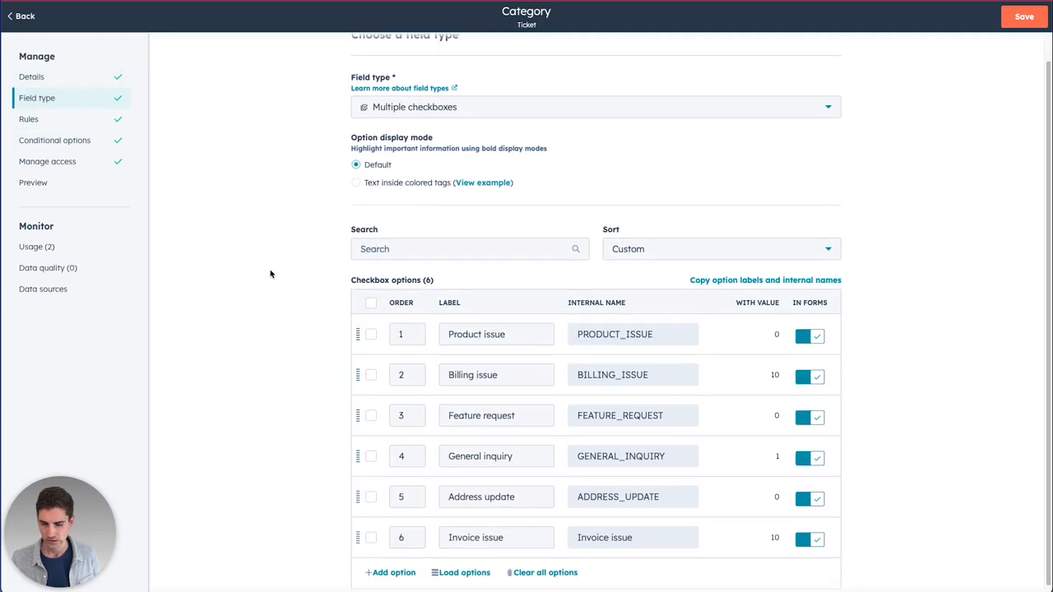
left_click(370, 371)
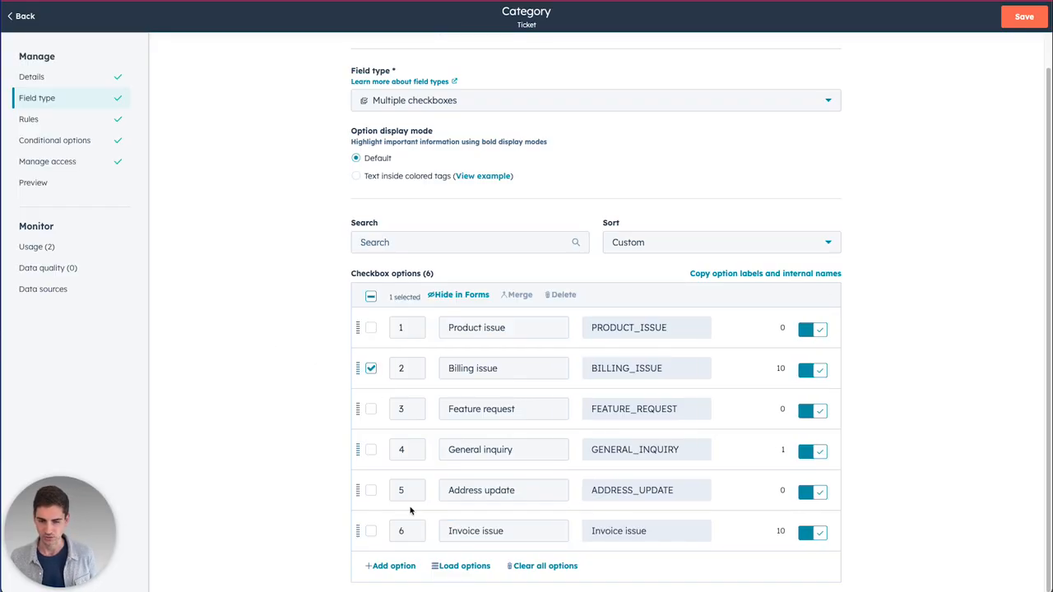
left_click(371, 532)
left_click(371, 491)
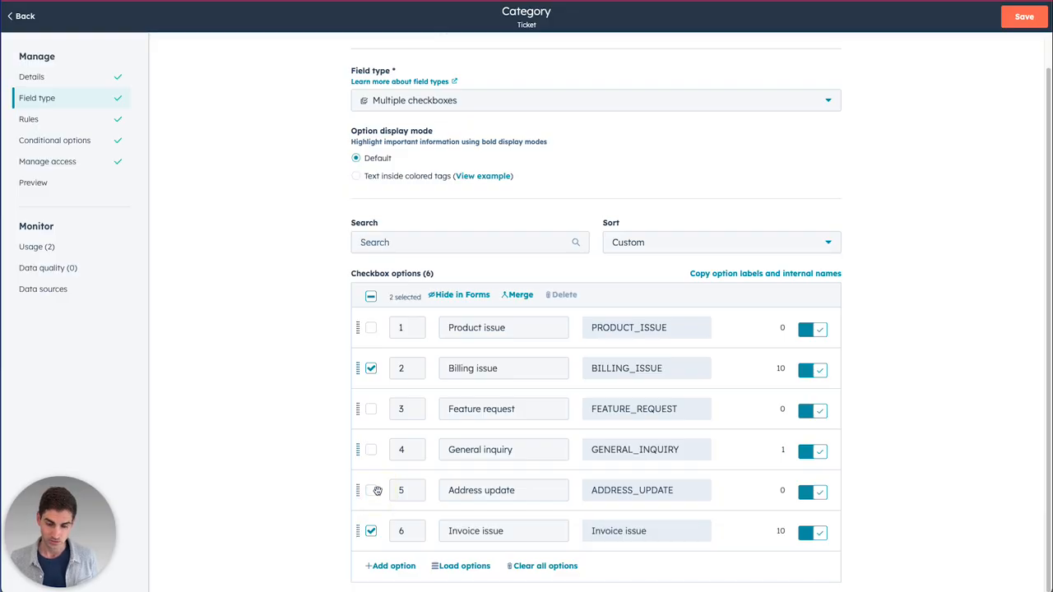
left_click(507, 296)
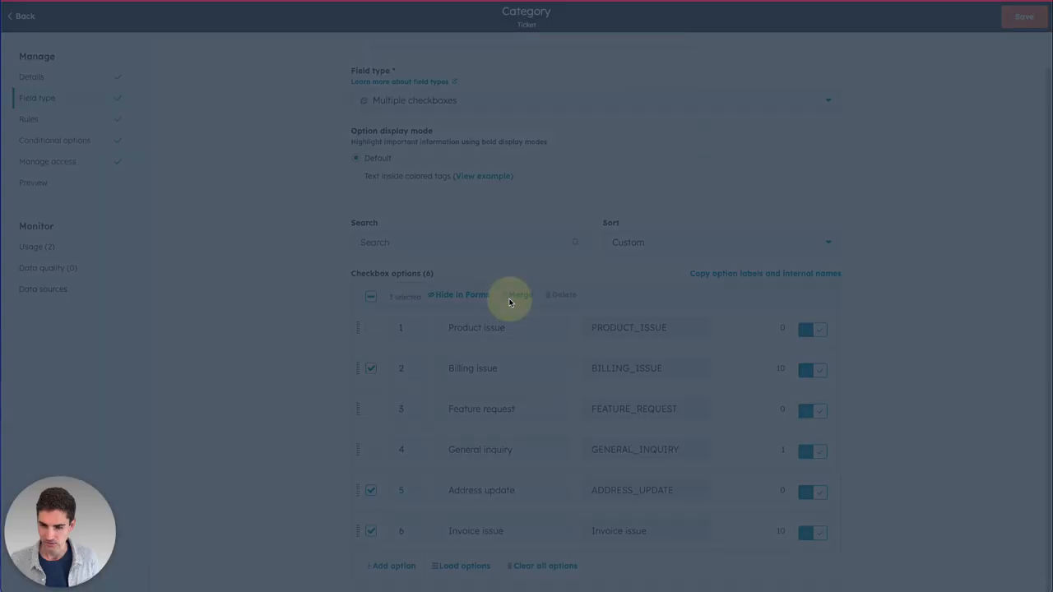
Cancel the first merge attempt and untick Address update from the options to merge
left_click(500, 113)
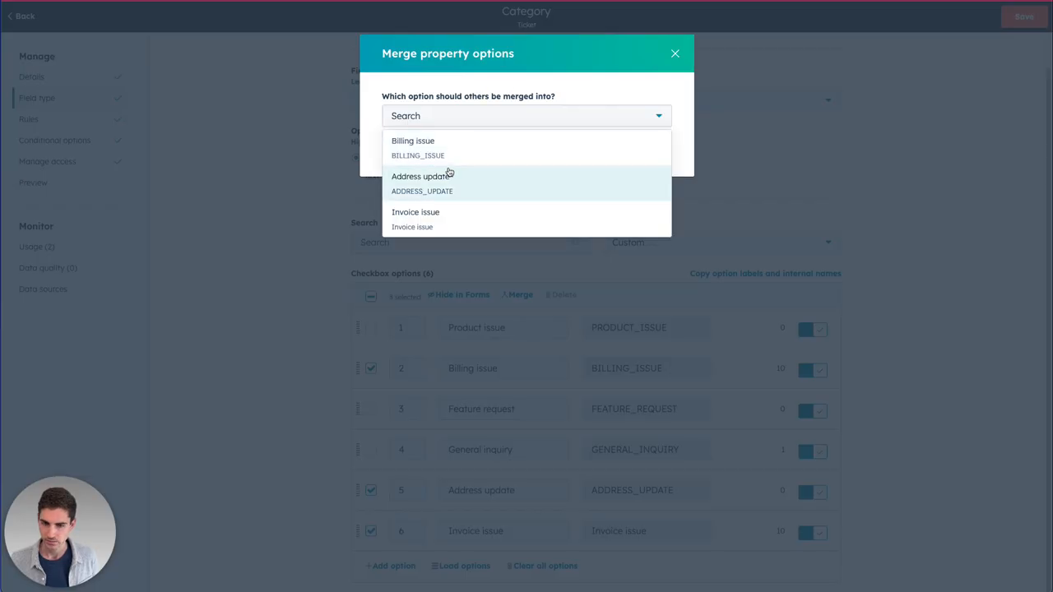
left_click(487, 142)
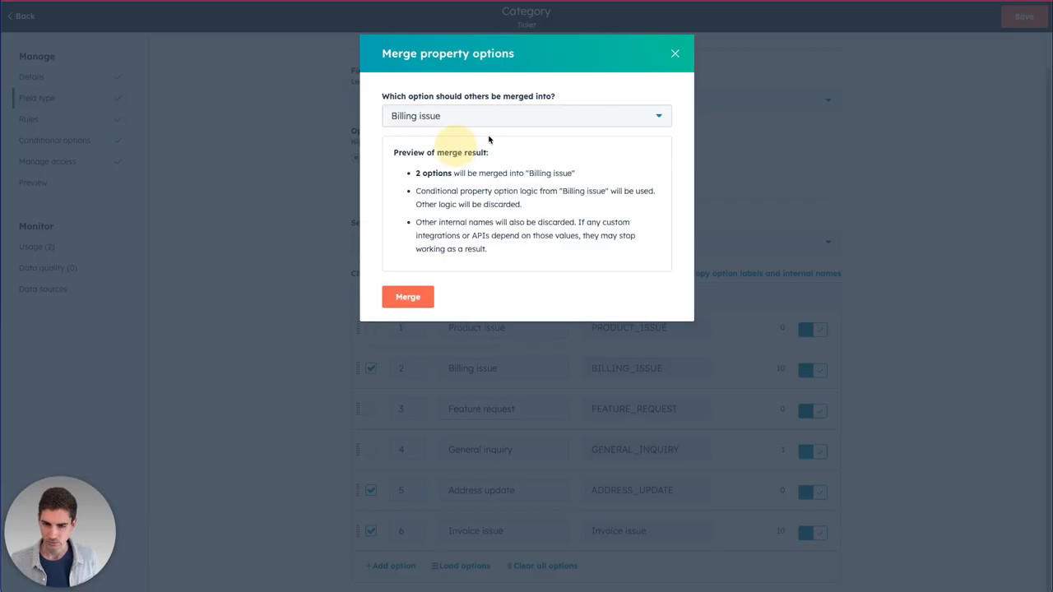
left_click(675, 53)
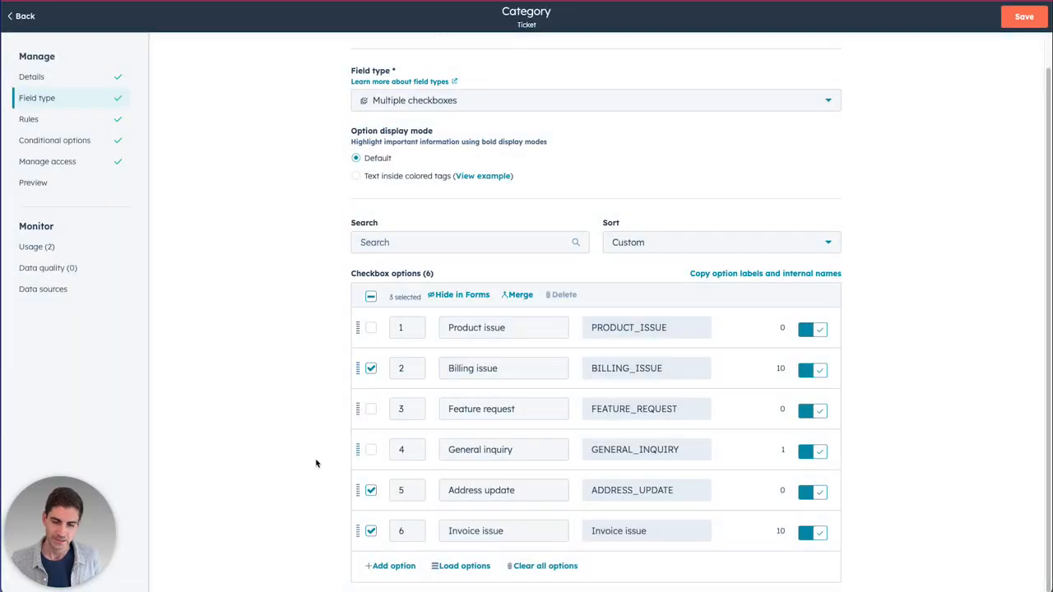
left_click(371, 491)
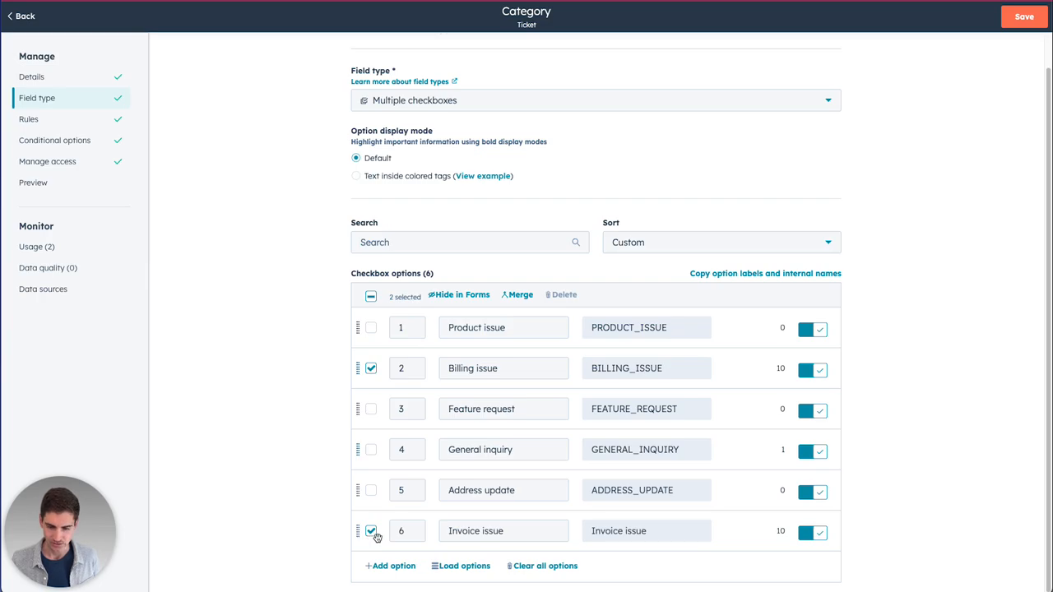
Restart the merge with Billing issue as the target, previewing one option merged in
left_click(519, 296)
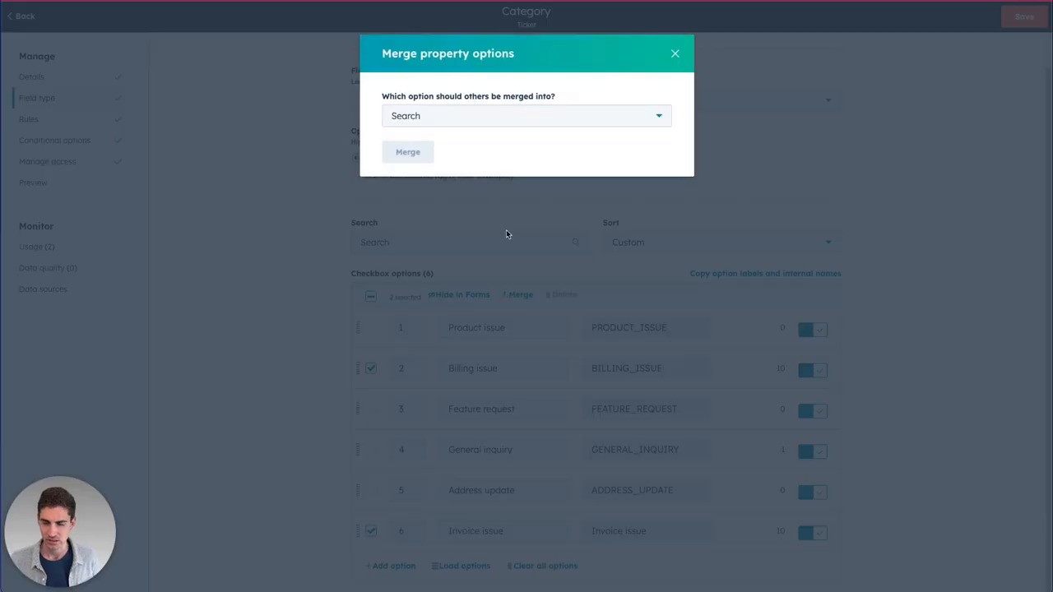
left_click(500, 114)
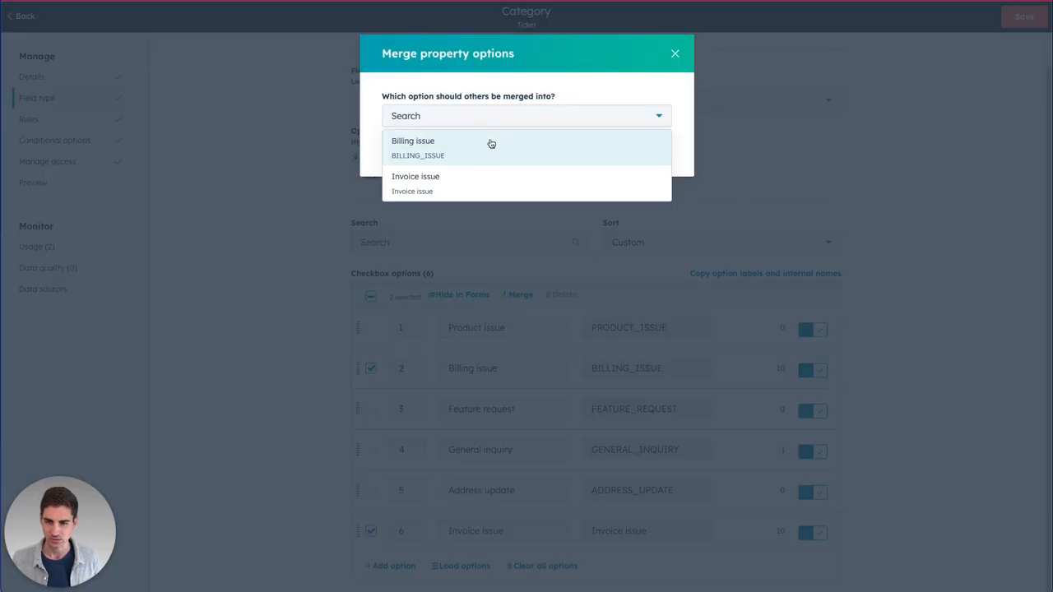
left_click(443, 141)
left_click_drag(436, 174, 484, 175)
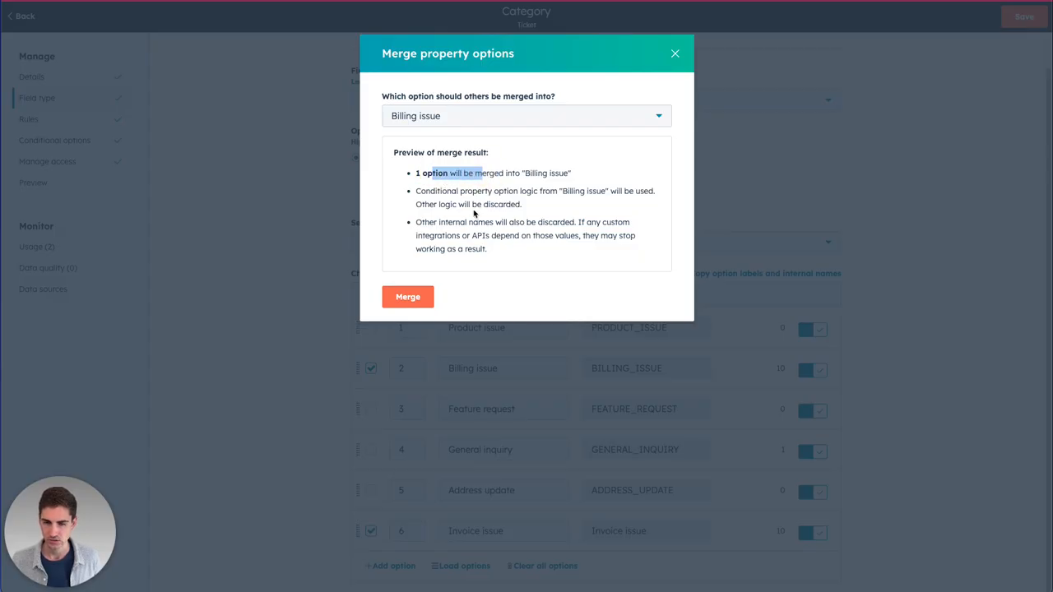
left_click(478, 222)
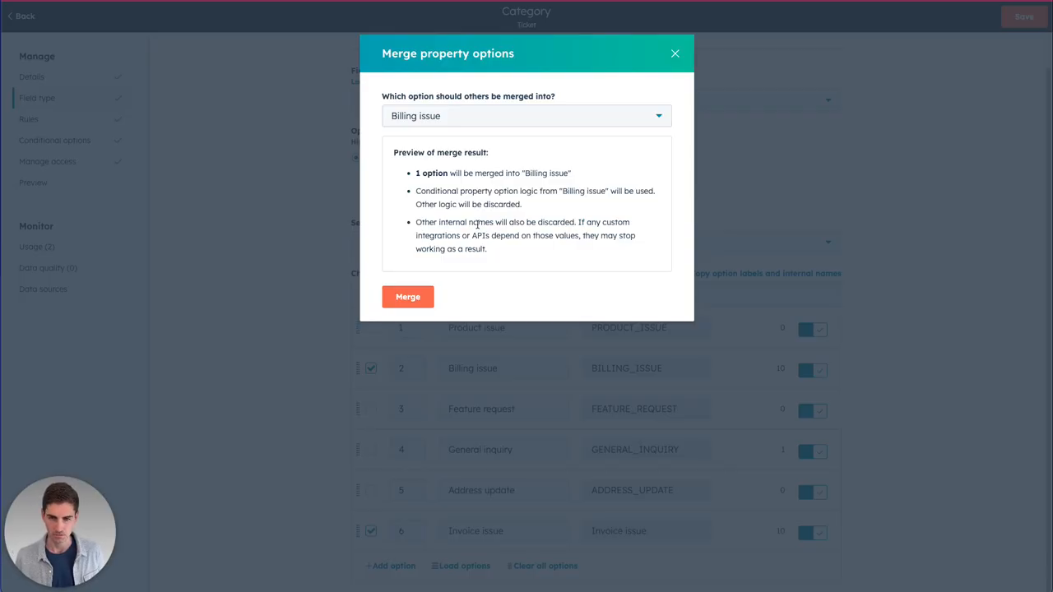
Confirm merging Invoice issue into Billing issue
left_click(387, 297)
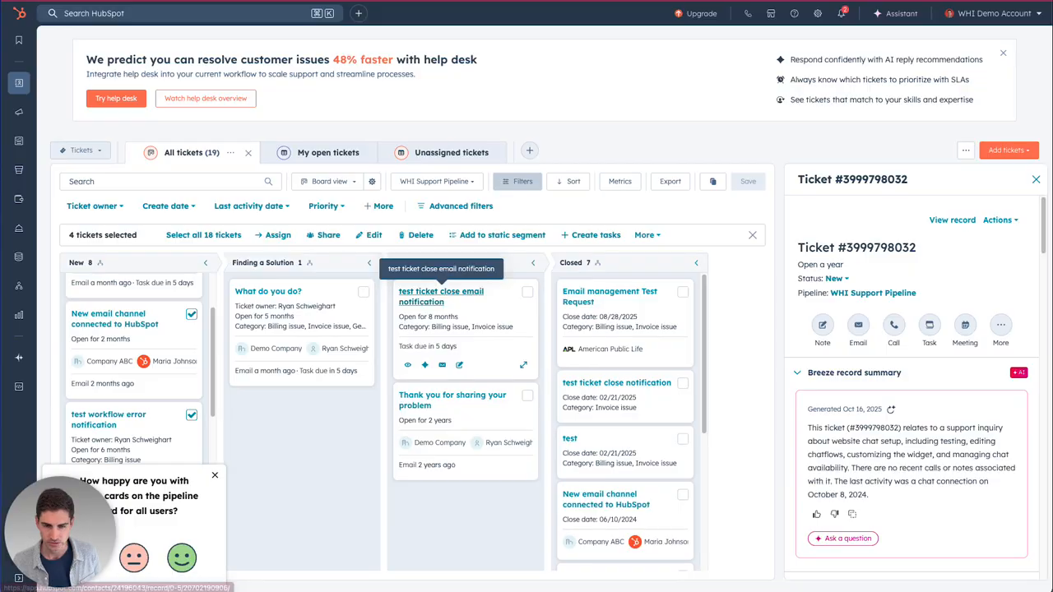
Refresh the Tickets board and save the Category property with its five options
key("super+r")
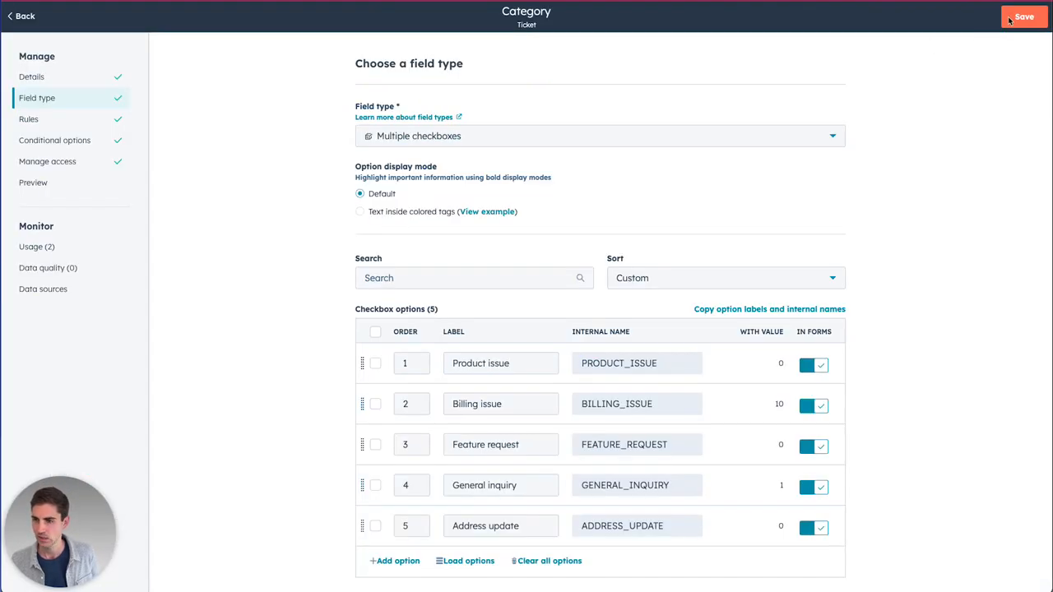
left_click(1020, 23)
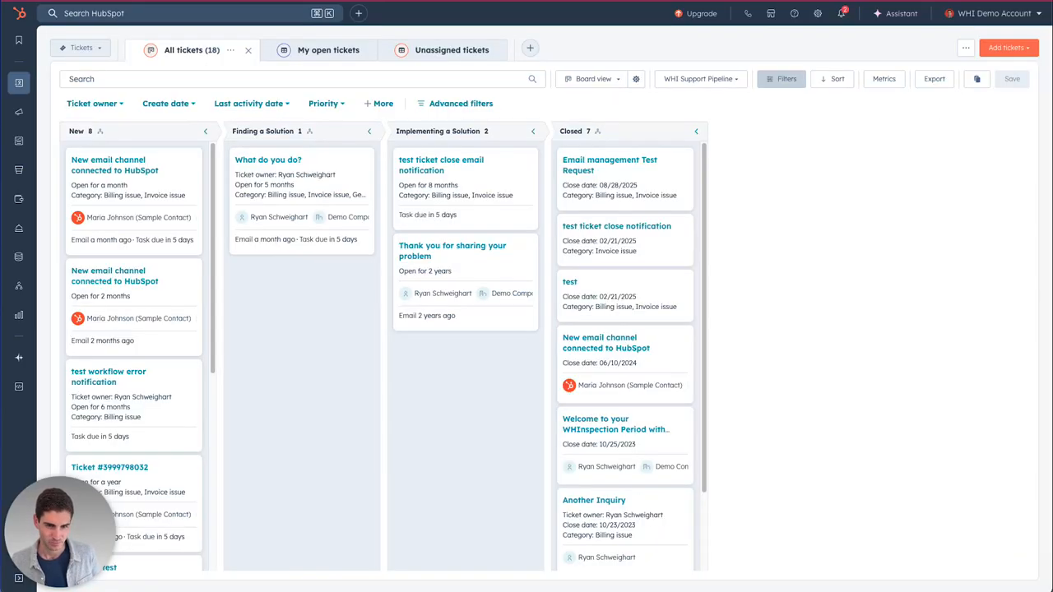
Refresh the board, check the Closed column, and open the 'test ticket close notification' ticket
key("super+r")
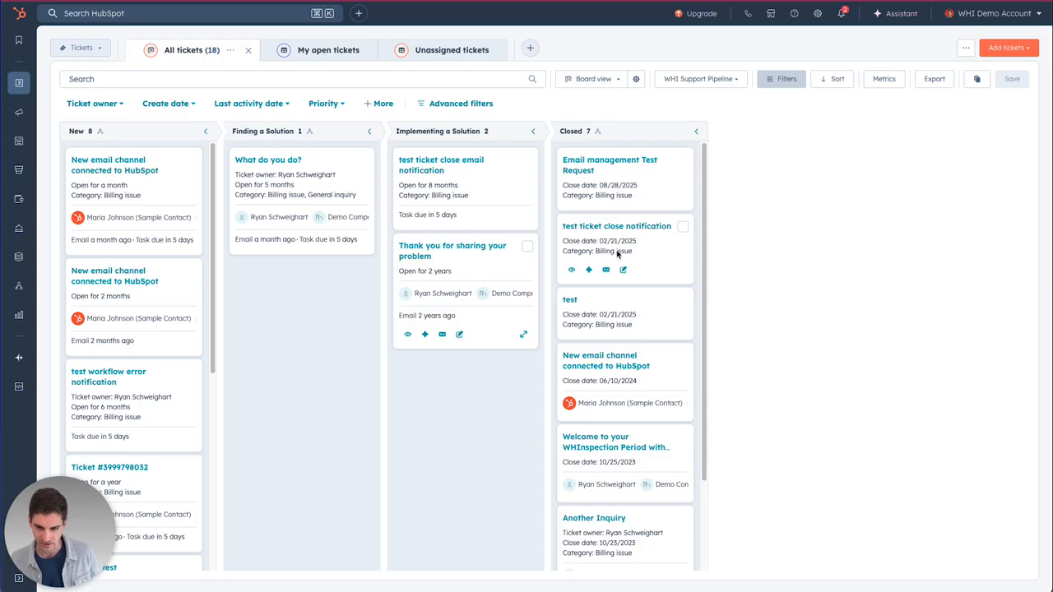
scroll(613, 255, "down", 3)
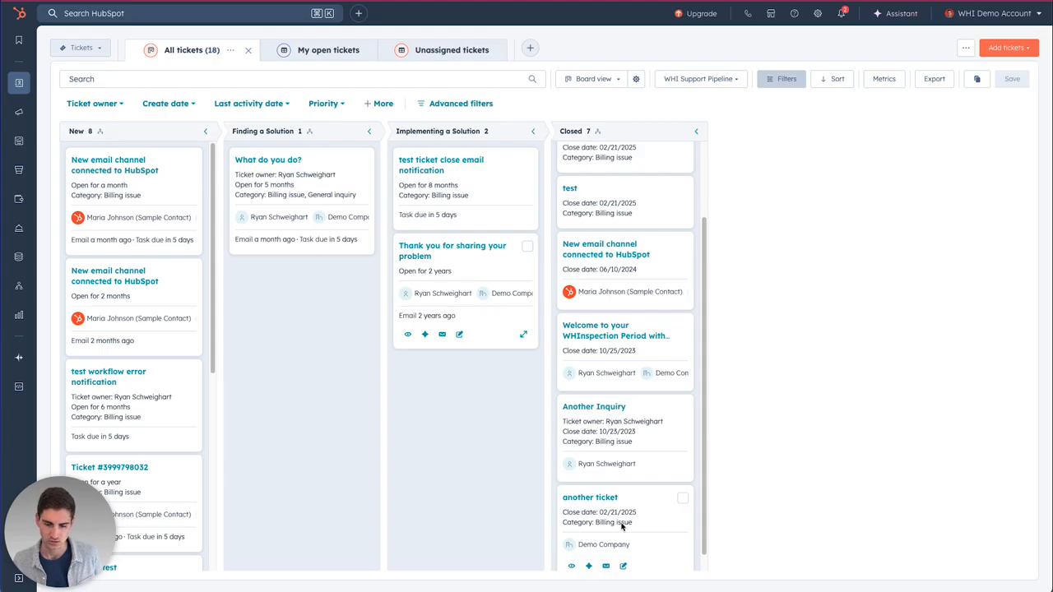
scroll(621, 510, "up", 3)
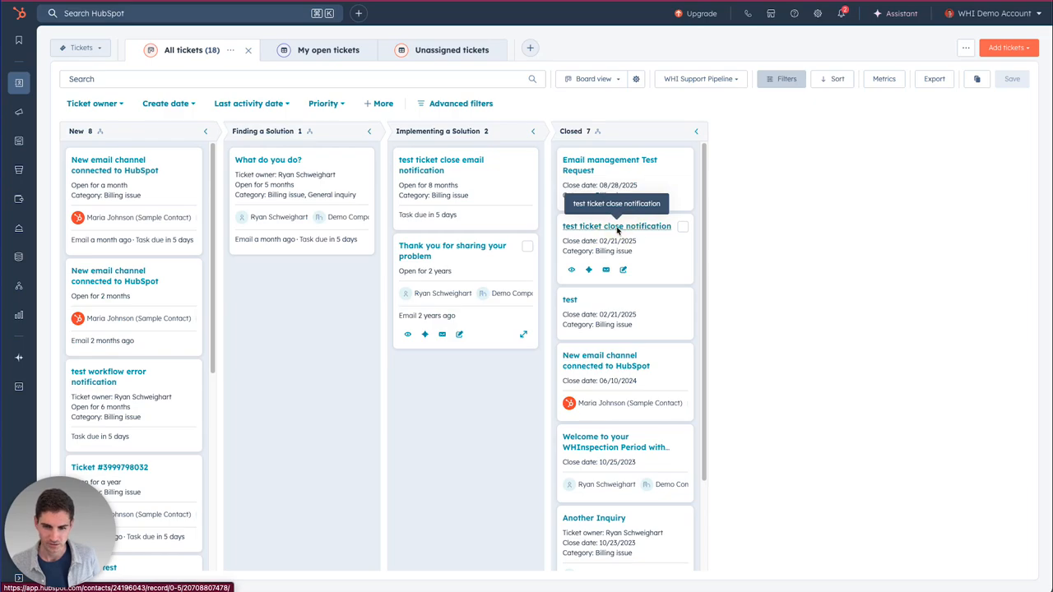
left_click(619, 227)
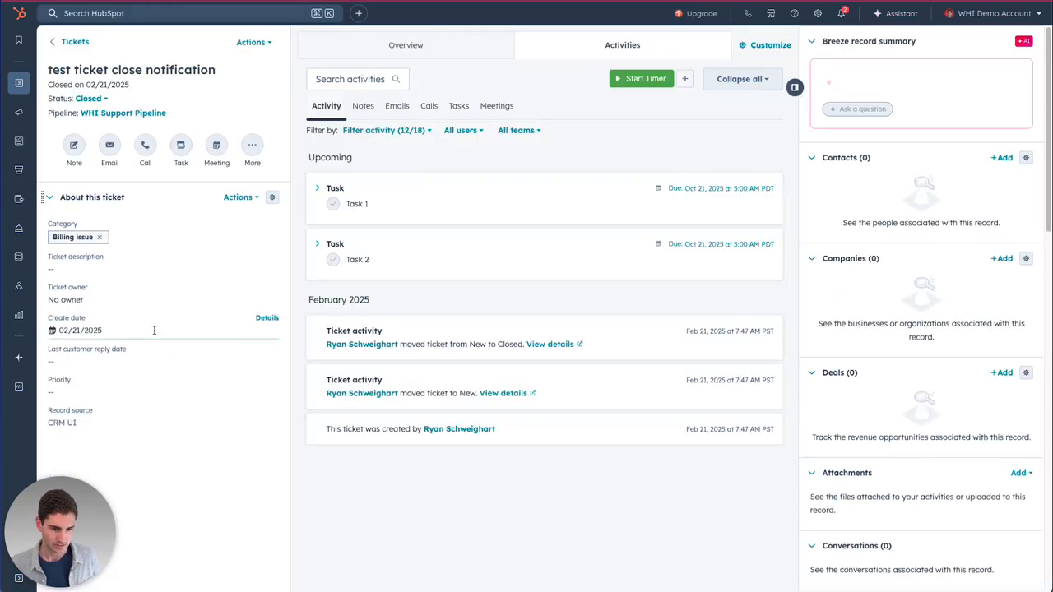
Verify the ticket's Category history shows Invoice issue changed to Billing issue, then return to Tickets
left_click(238, 198)
left_click(246, 251)
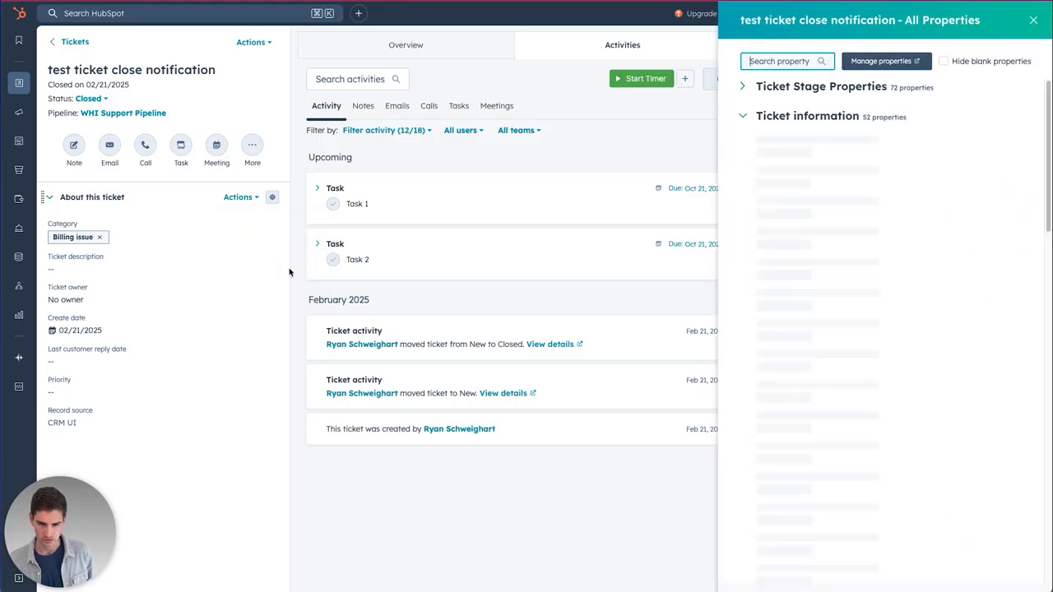
type("cate")
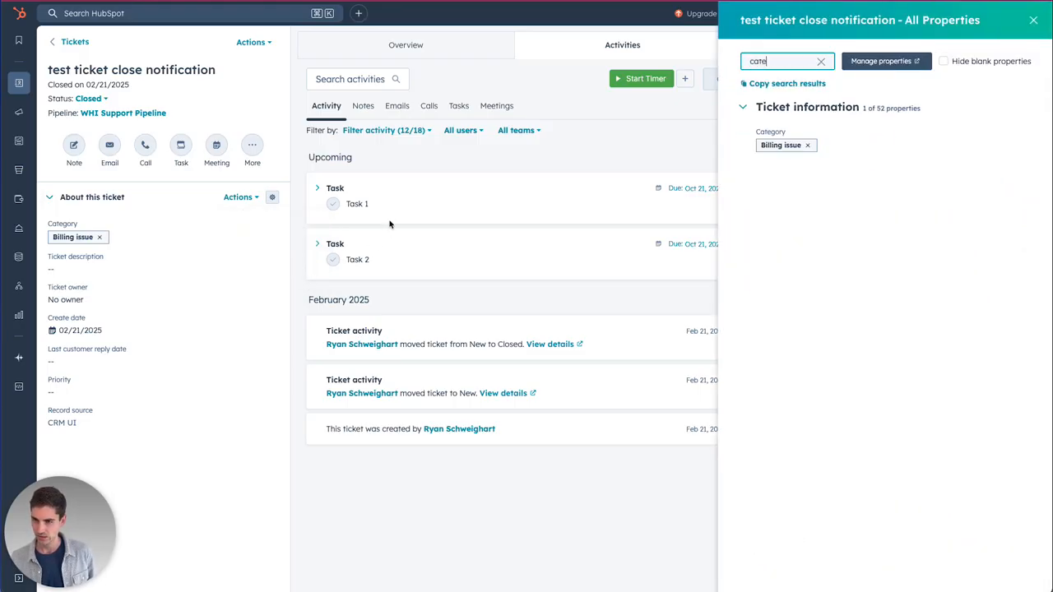
left_click(1018, 134)
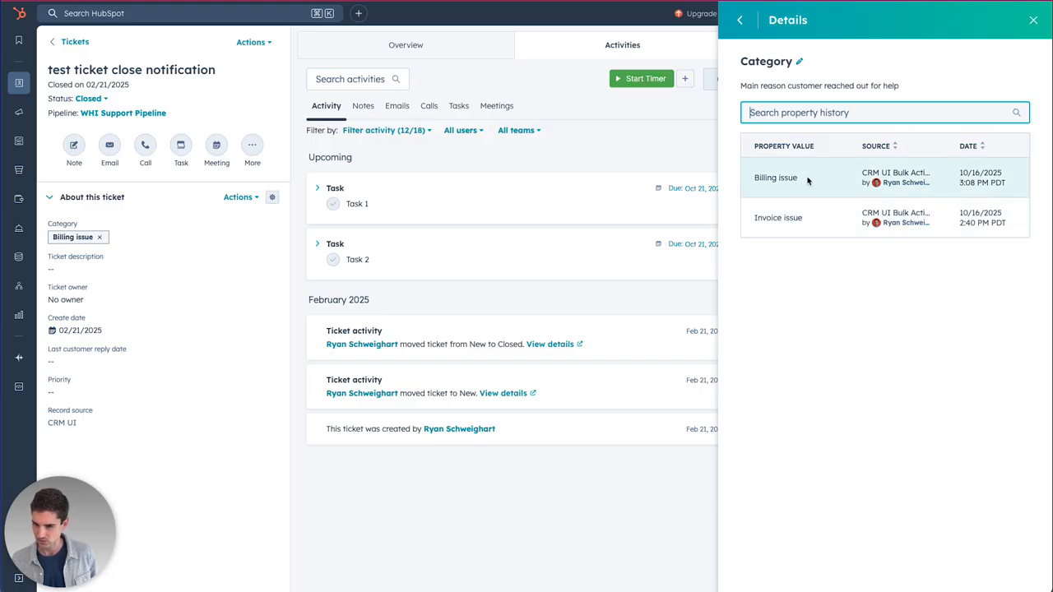
left_click_drag(861, 173, 910, 173)
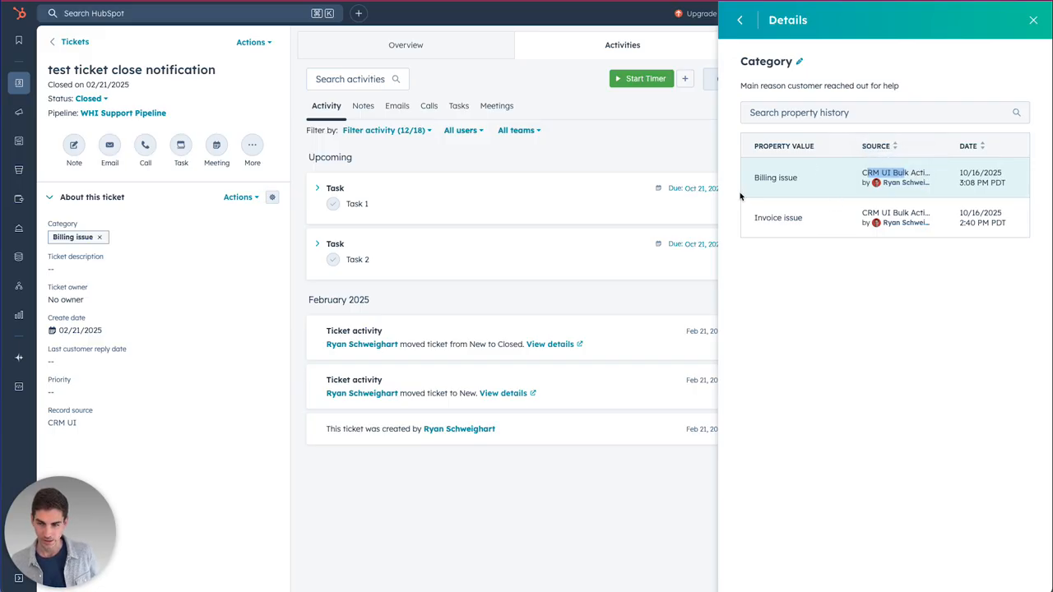
double_click(969, 182)
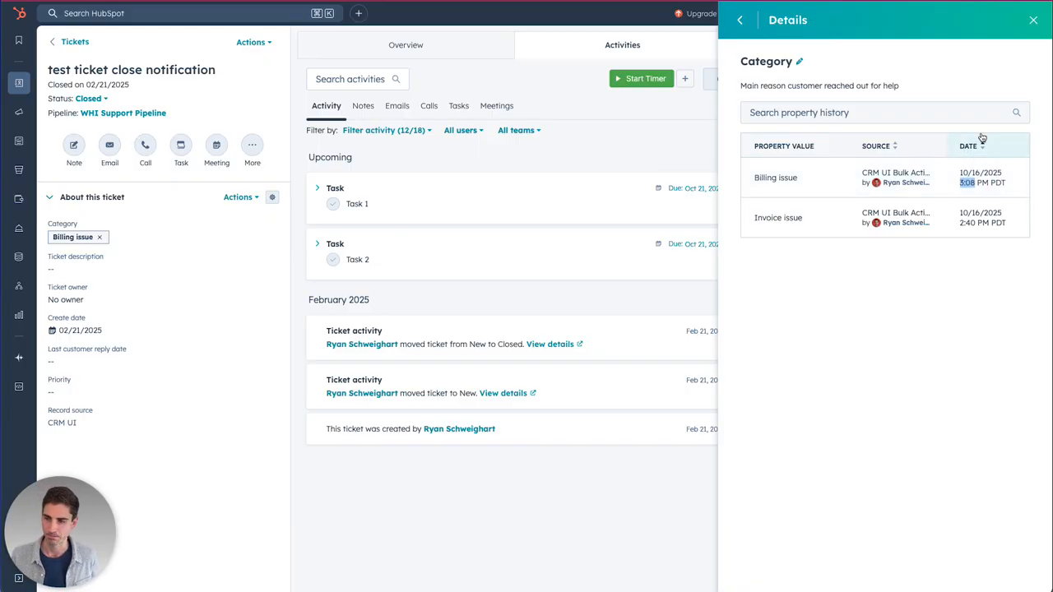
left_click(740, 19)
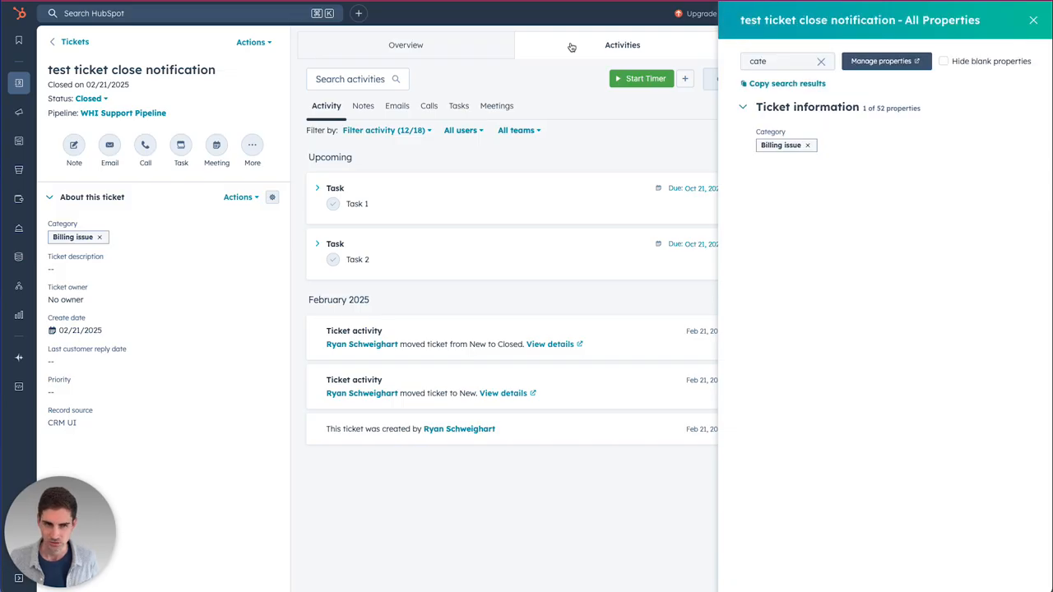
left_click(72, 41)
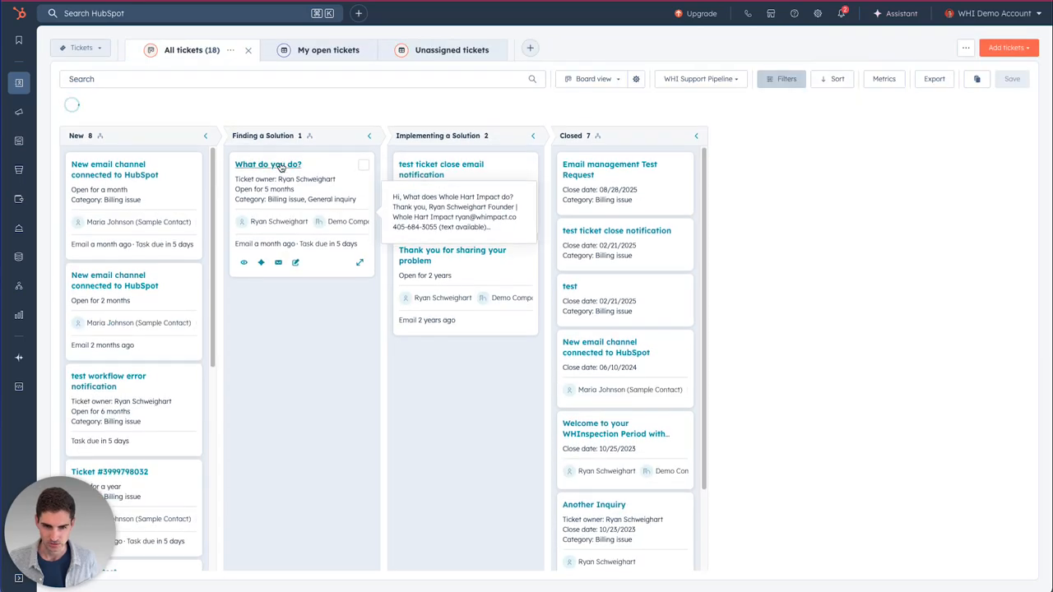
left_click(279, 166)
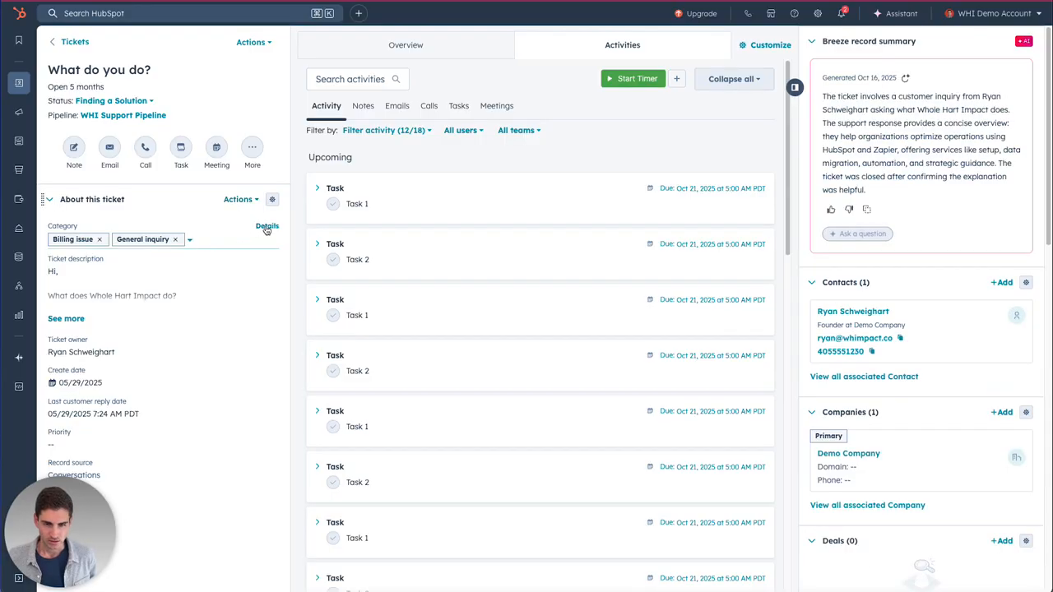
left_click(265, 226)
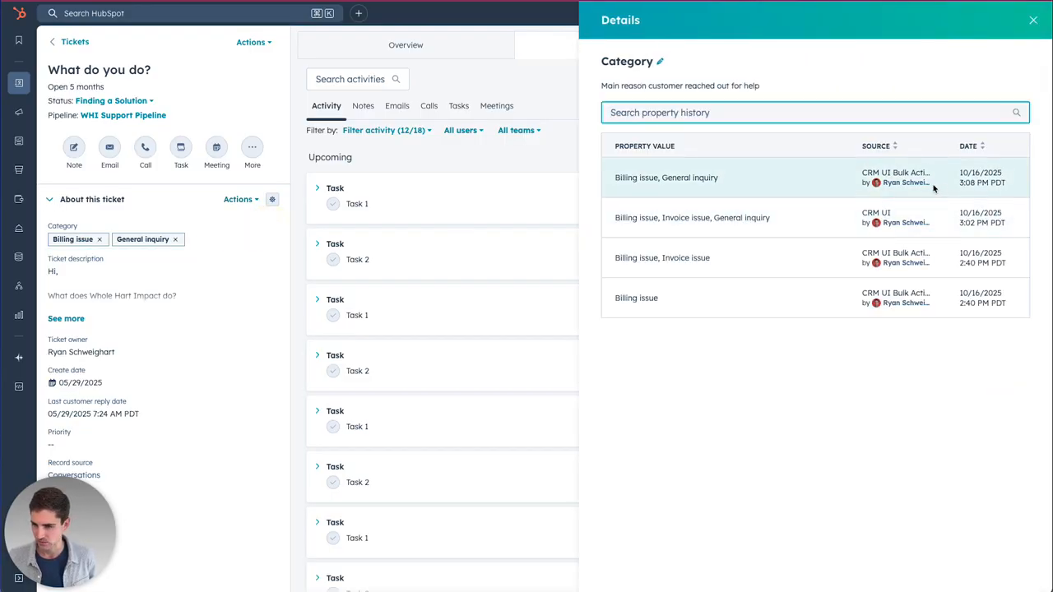
left_click_drag(897, 173, 906, 182)
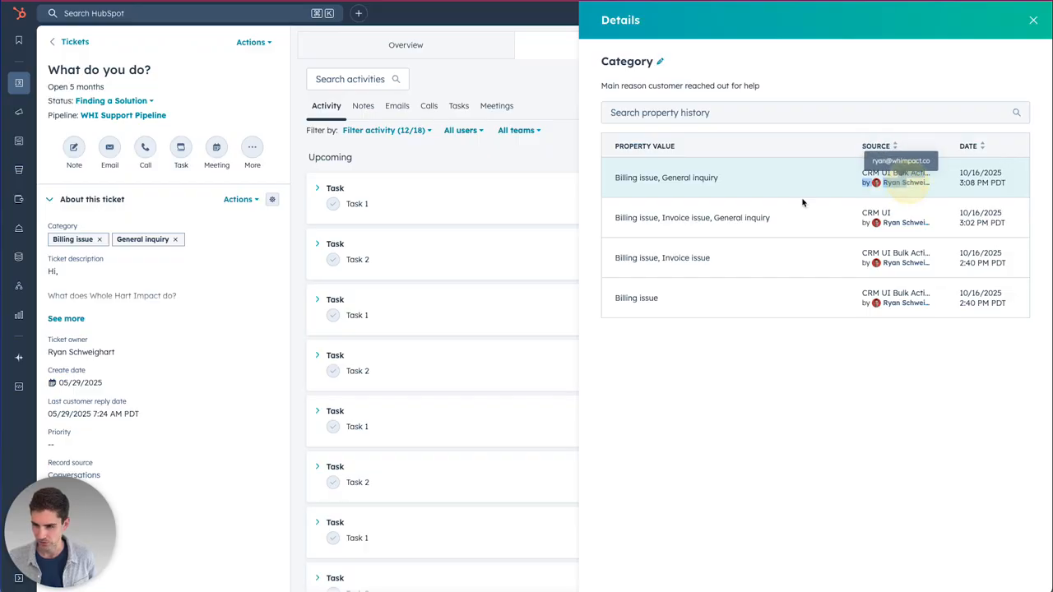
left_click(864, 177)
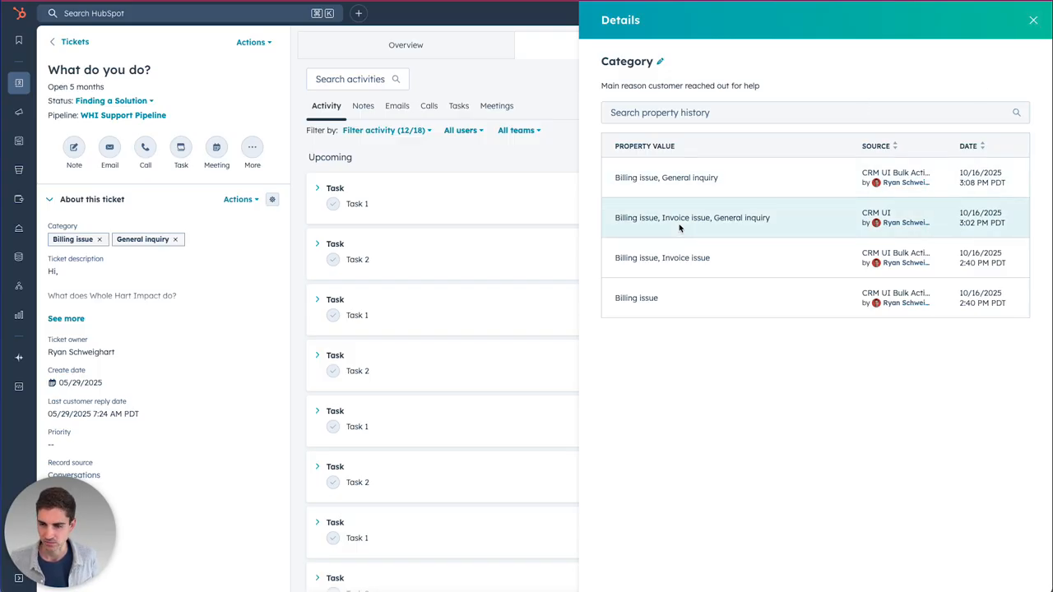
left_click_drag(663, 216, 720, 218)
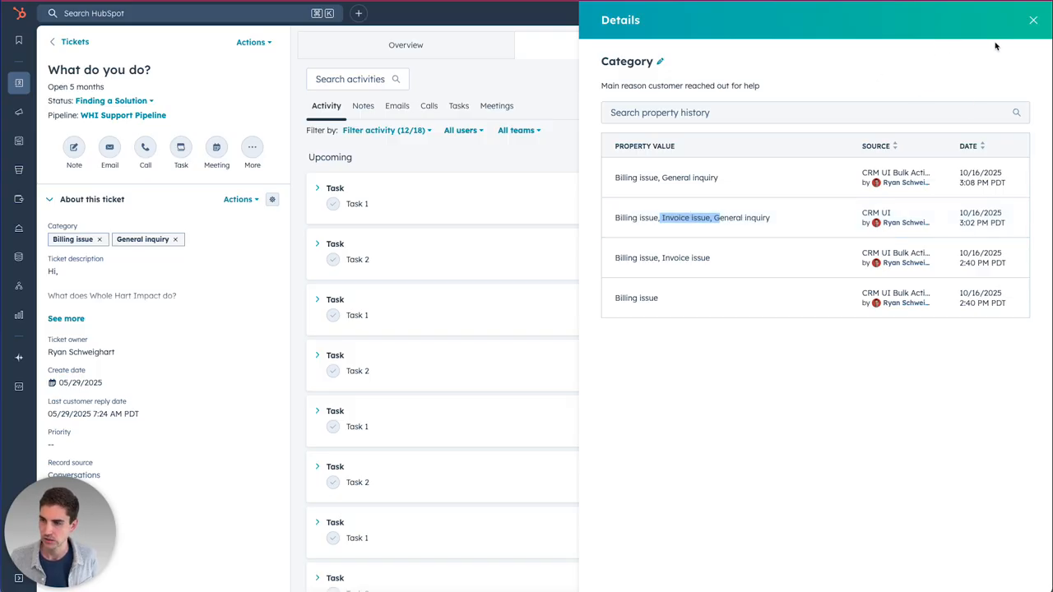
left_click(1033, 21)
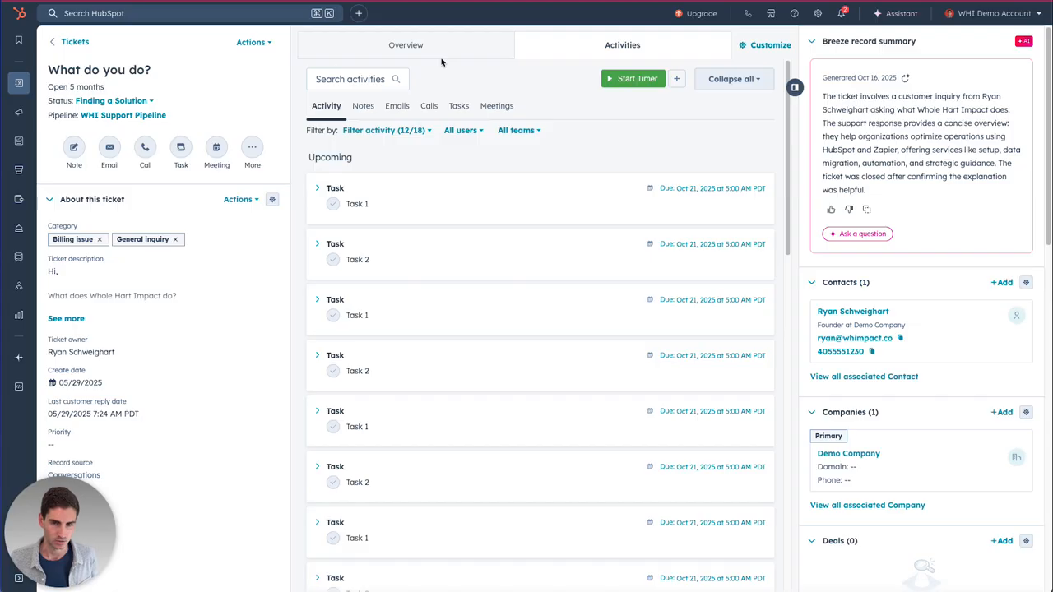
left_click(65, 43)
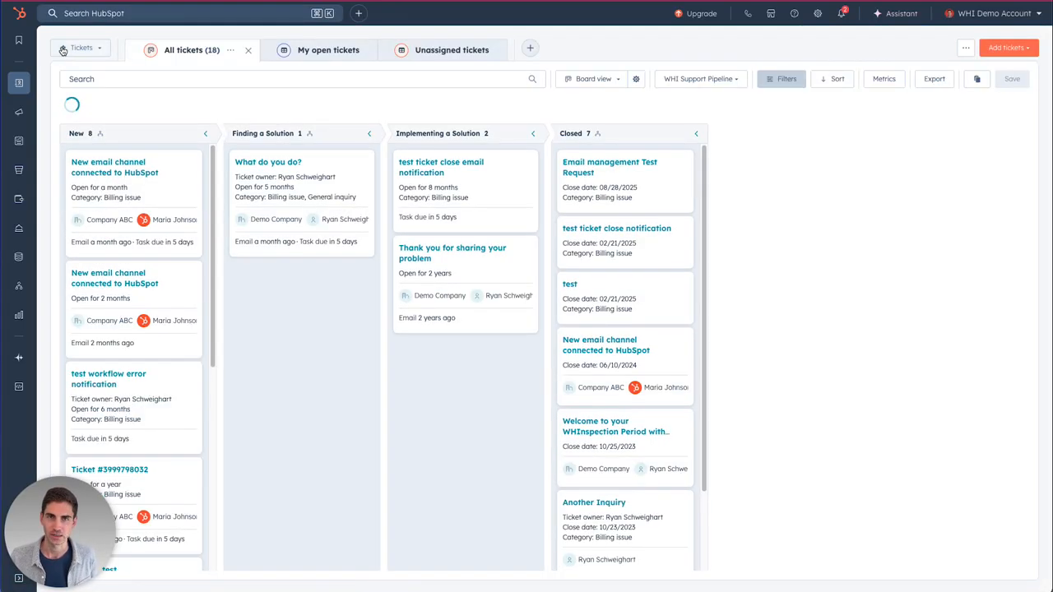
mouse_move(296, 195)
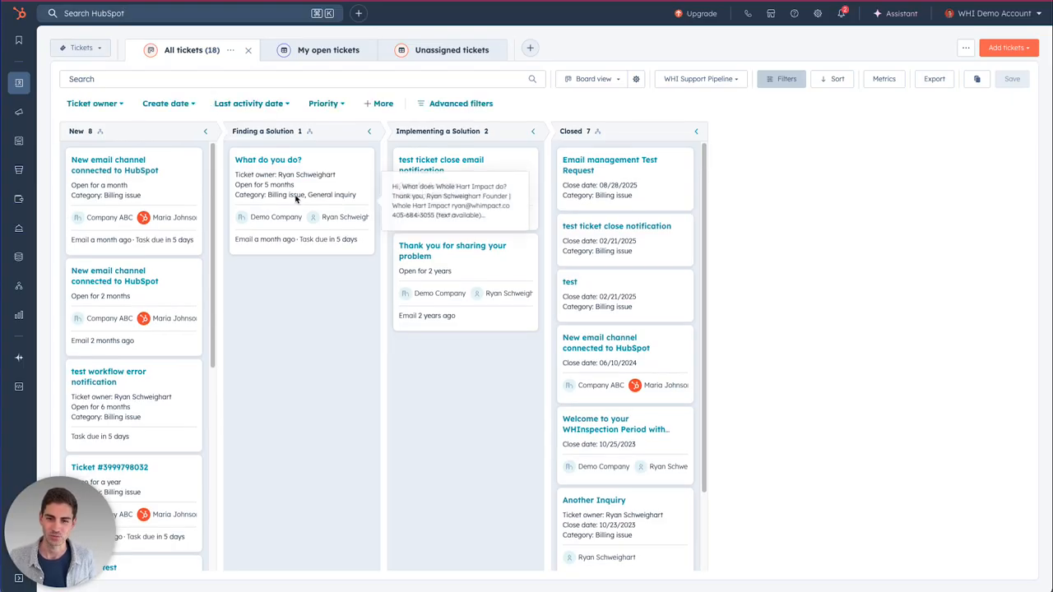